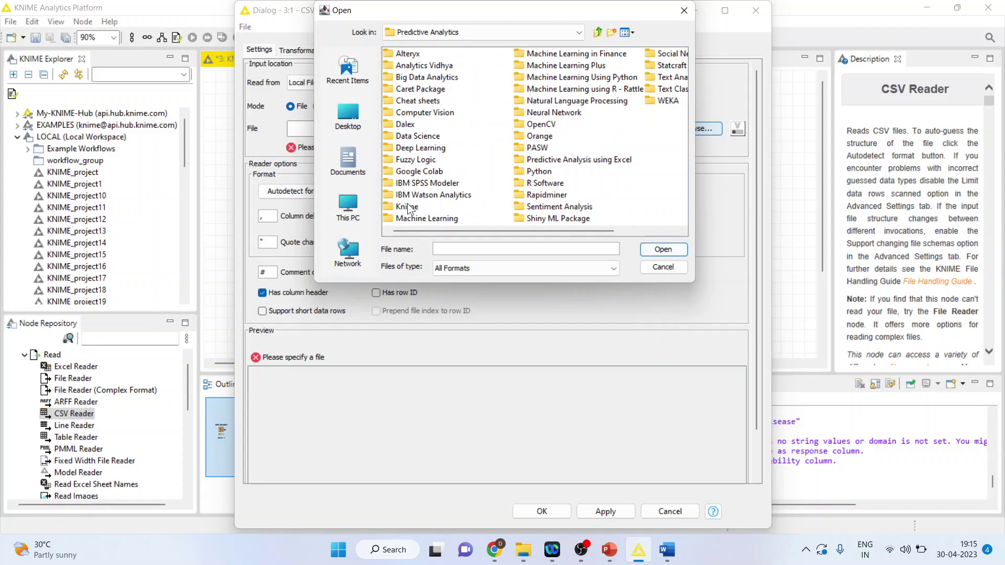
# Load heart1.csv from the Knime Data folder into the CSV Reader and execute the node
pyautogui.doubleClick(406, 89)
pyautogui.click(406, 67)
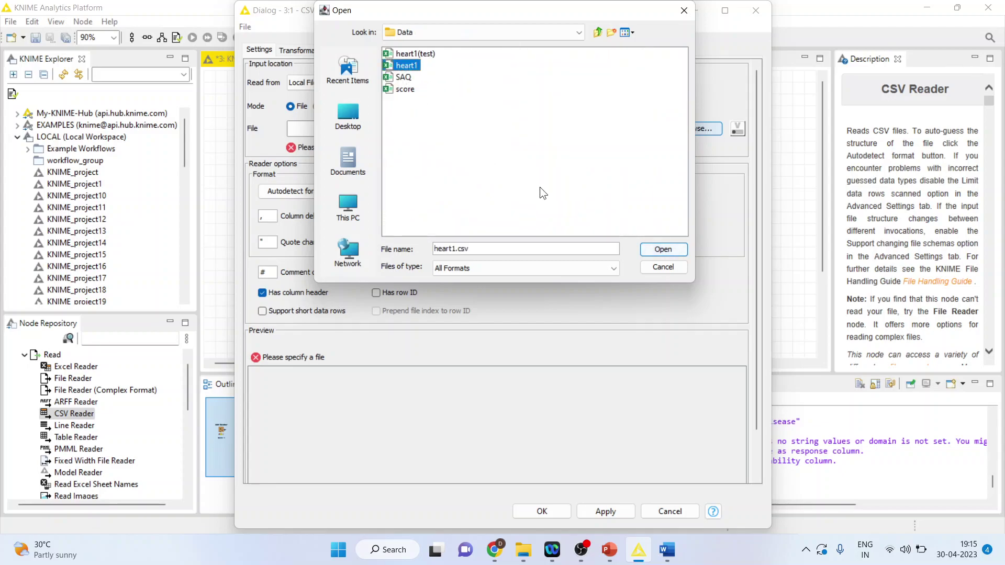
pyautogui.click(663, 249)
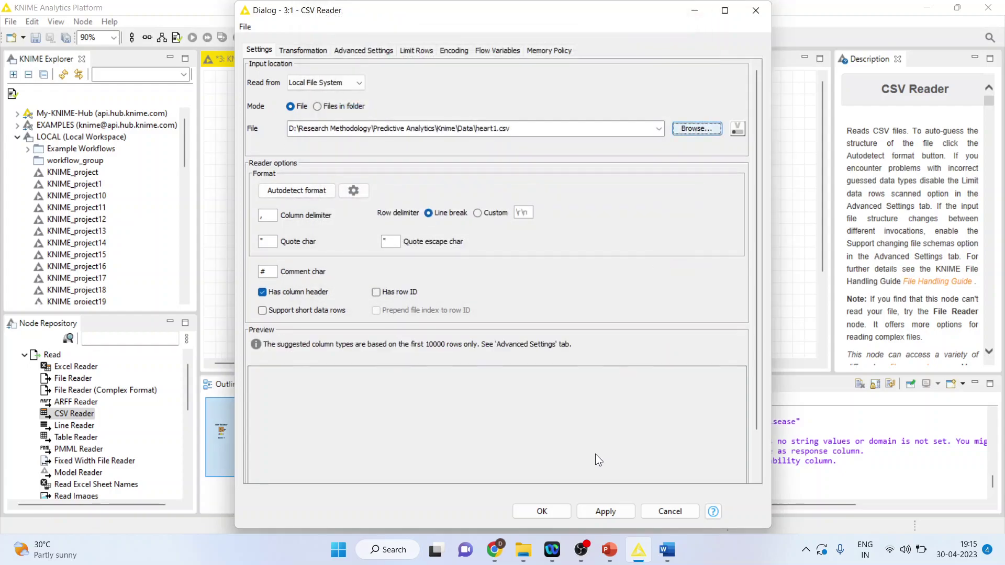
pyautogui.click(544, 511)
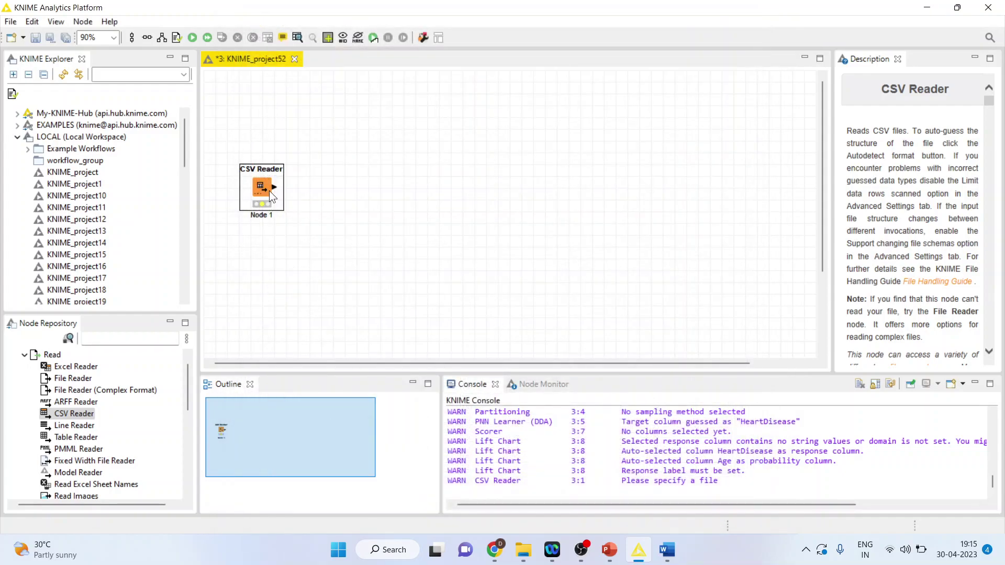
pyautogui.rightClick(269, 190)
pyautogui.click(309, 212)
# Examine the CSV Reader's file table, checking the HeartDisease target and the numeric Age, RestingBP, Cholesterol and MaxHR columns
pyautogui.rightClick(262, 187)
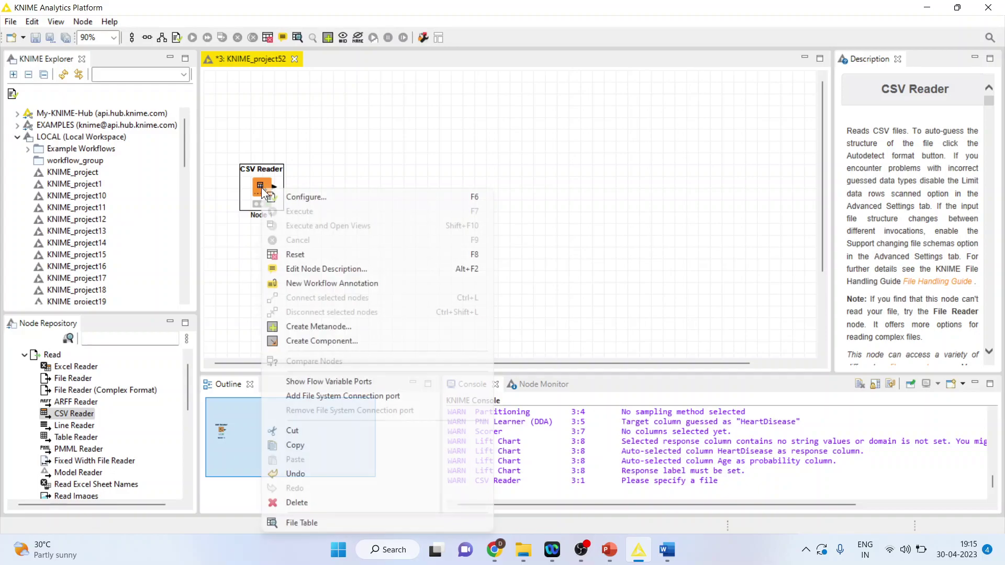
pyautogui.click(328, 522)
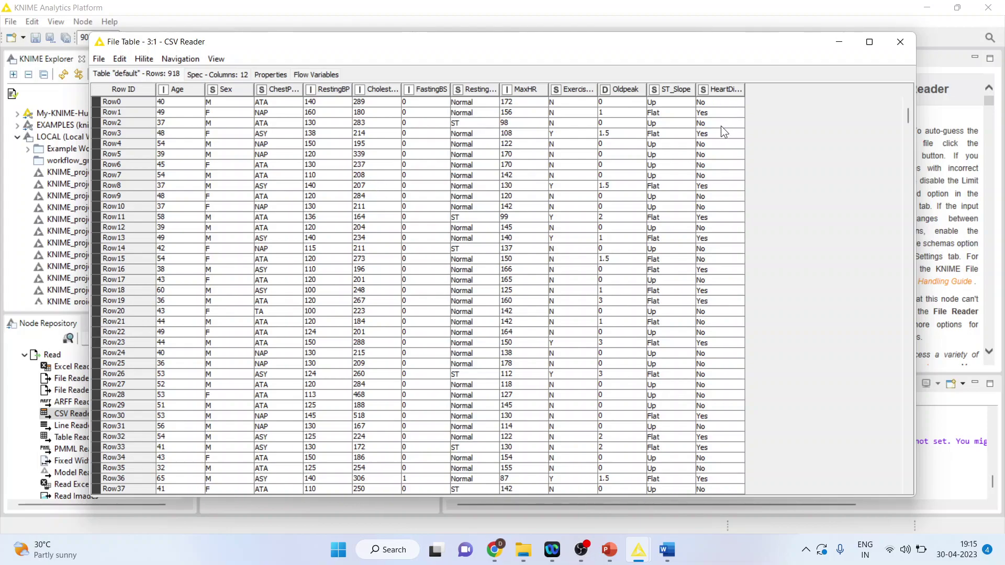
pyautogui.moveTo(719, 109); pyautogui.dragTo(700, 395)
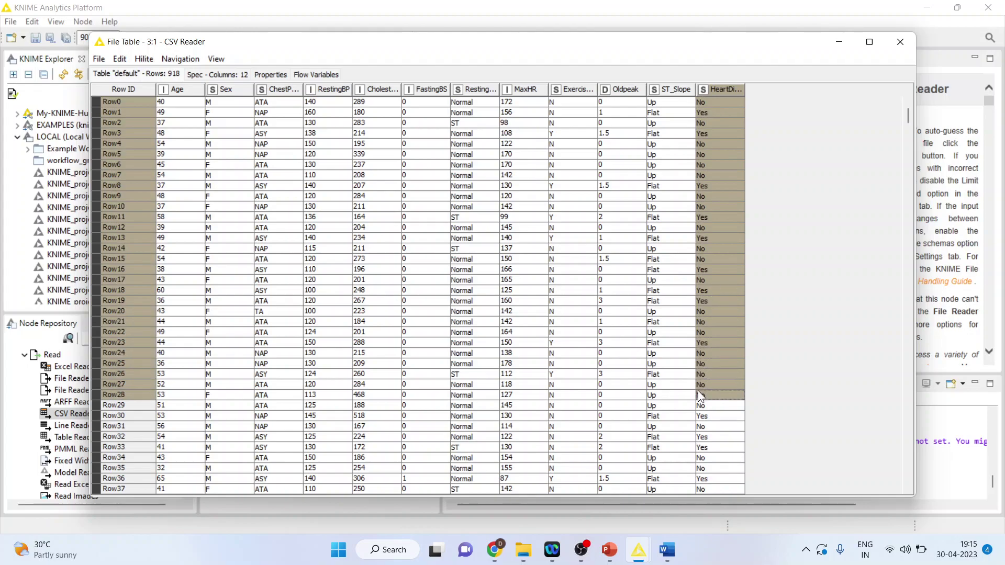
pyautogui.moveTo(177, 101); pyautogui.dragTo(188, 300)
pyautogui.moveTo(328, 125); pyautogui.dragTo(327, 354)
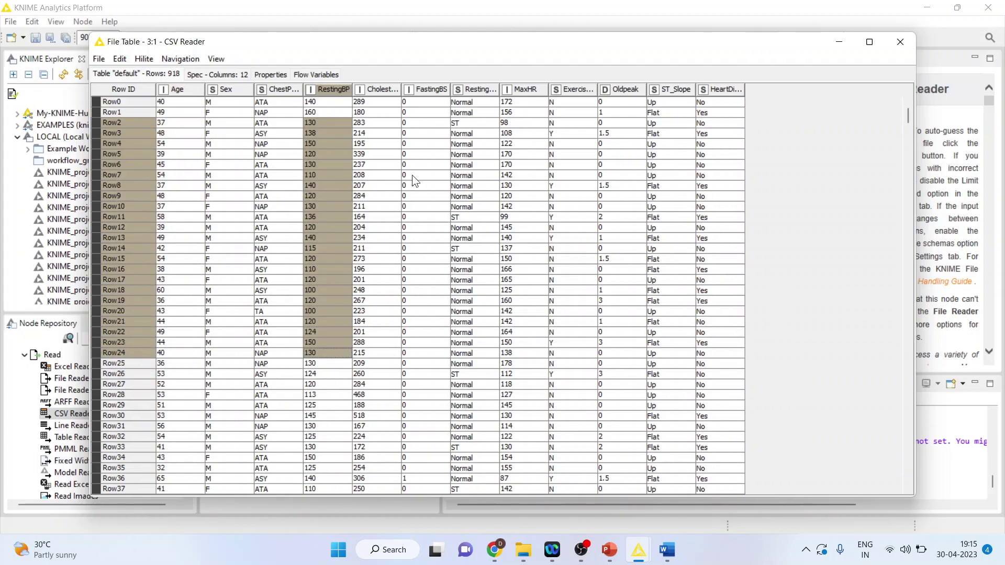
pyautogui.moveTo(375, 118); pyautogui.dragTo(377, 354)
pyautogui.moveTo(538, 130); pyautogui.dragTo(525, 388)
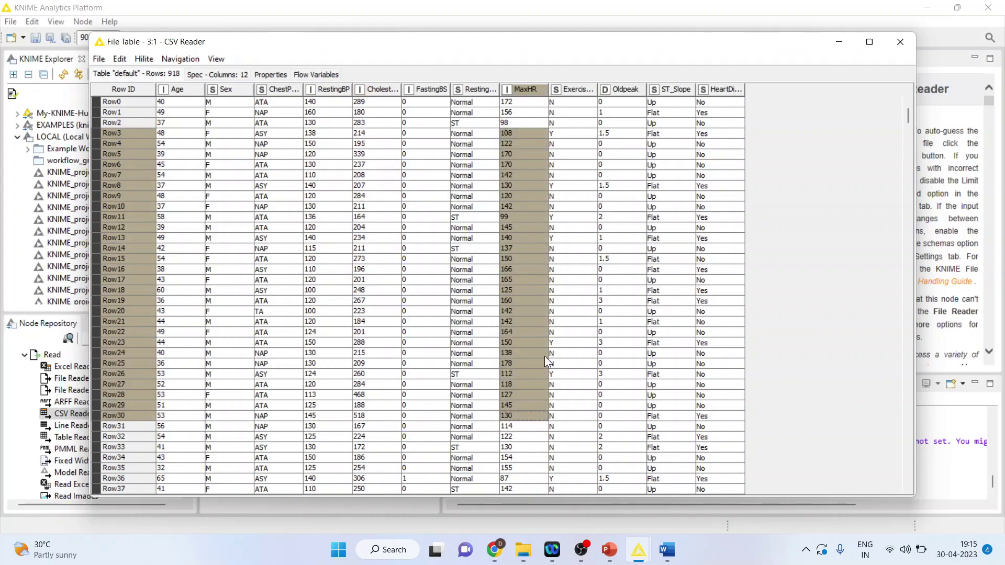
pyautogui.click(900, 42)
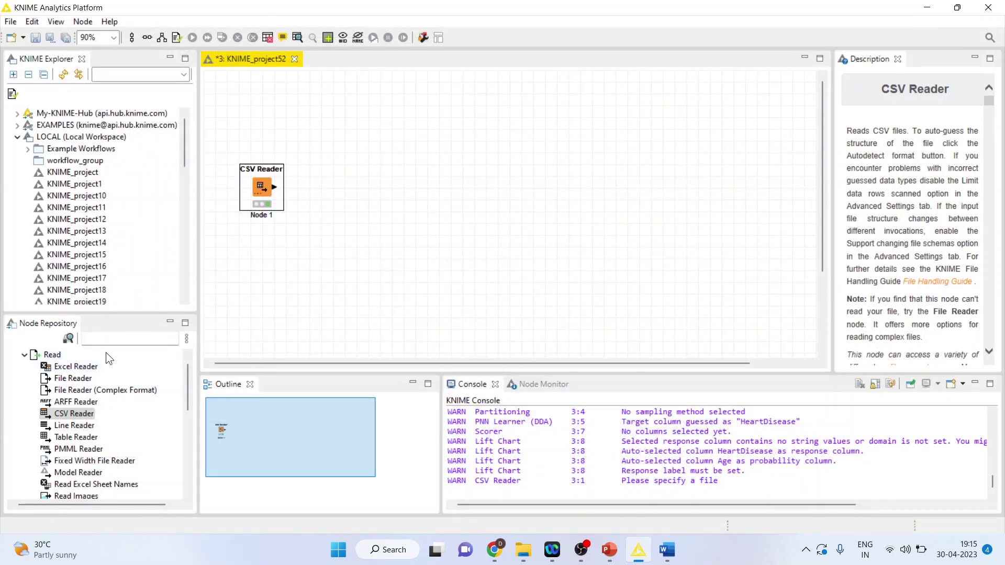
# Add a Column Filter node after the CSV Reader and move all columns to its exclude list
pyautogui.click(114, 335)
pyautogui.write('column fil')
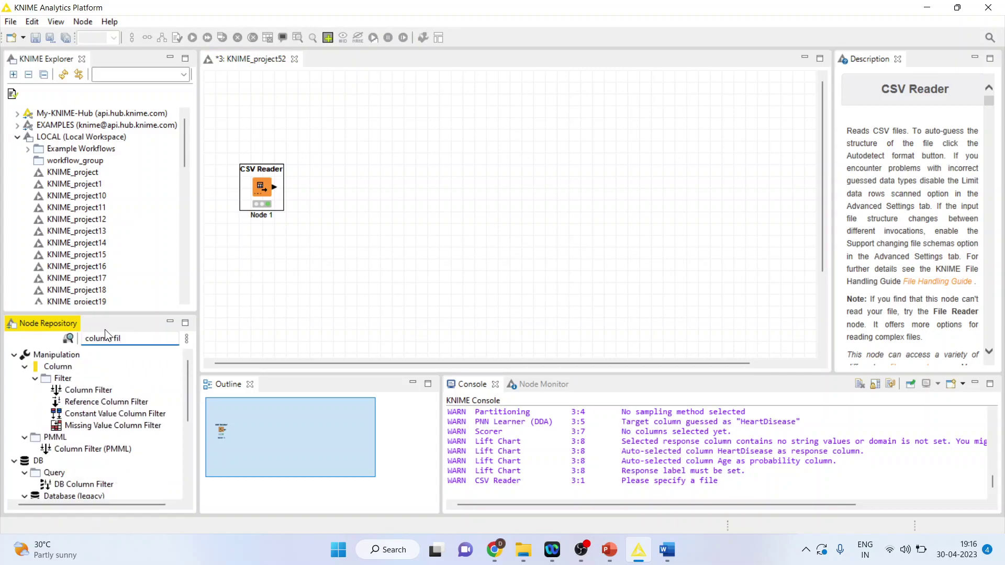
pyautogui.doubleClick(88, 390)
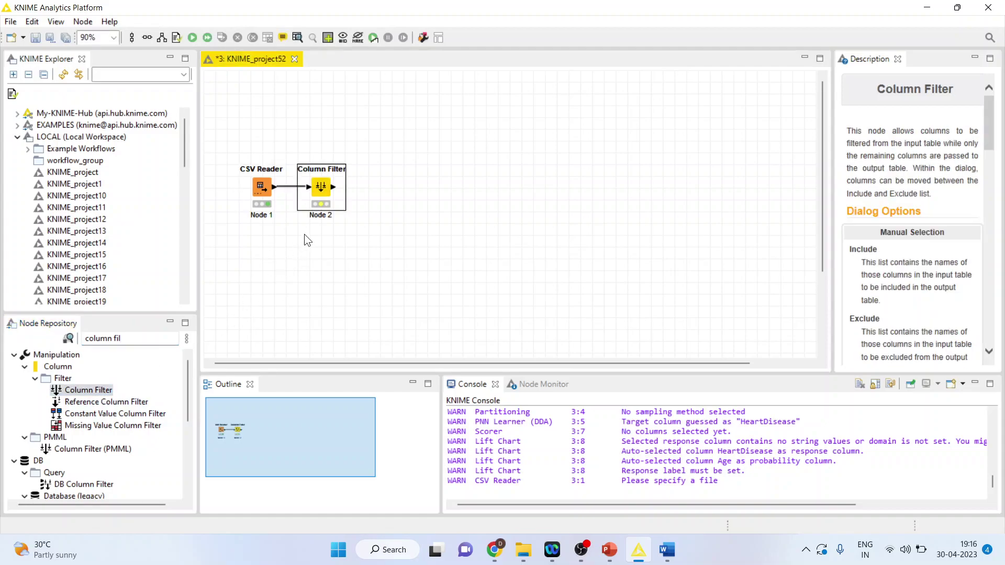
pyautogui.rightClick(324, 195)
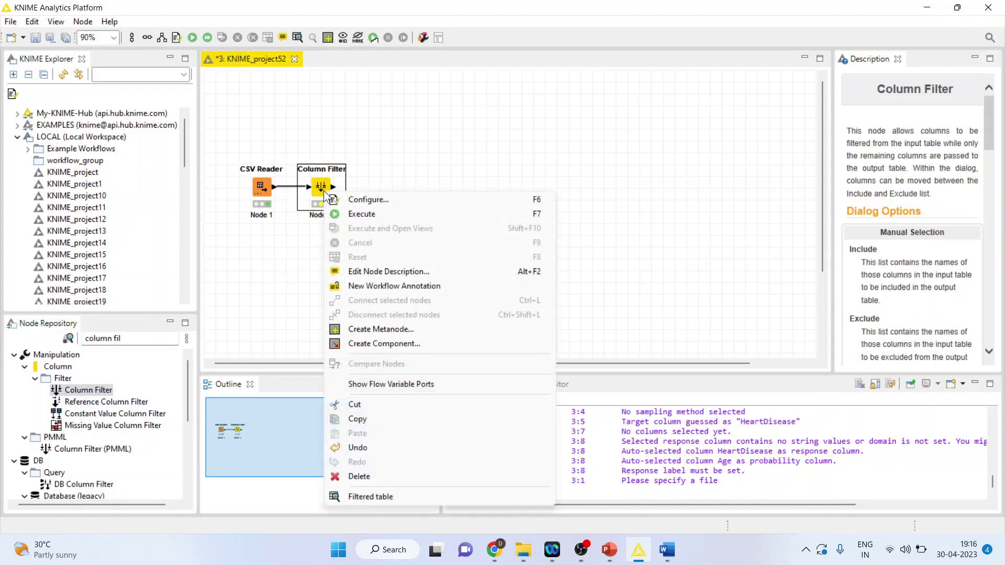
pyautogui.click(372, 201)
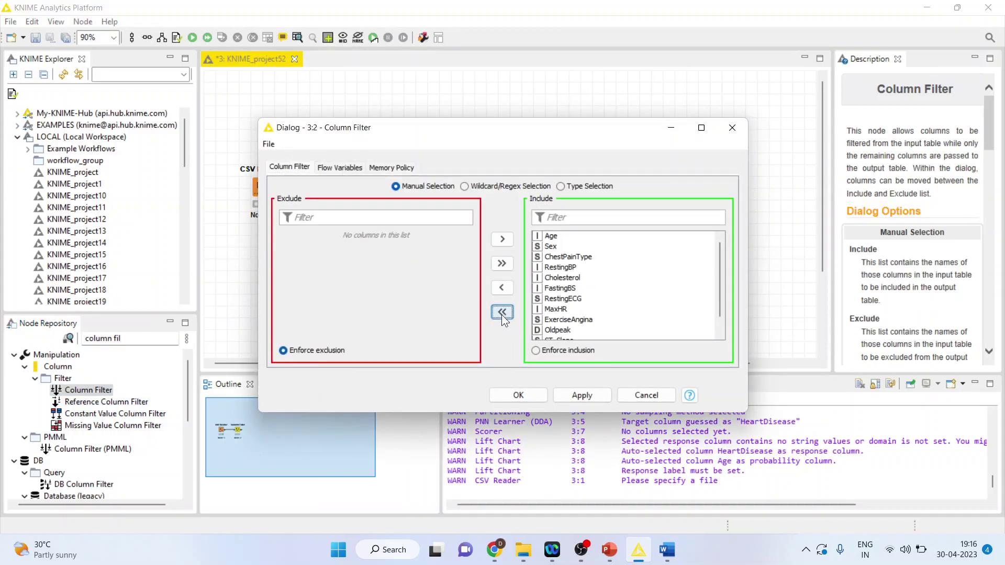
pyautogui.click(501, 314)
# Include Age, RestingBP, Cholesterol, MaxHR and HeartDisease in the Column Filter and execute the node
pyautogui.click(301, 235)
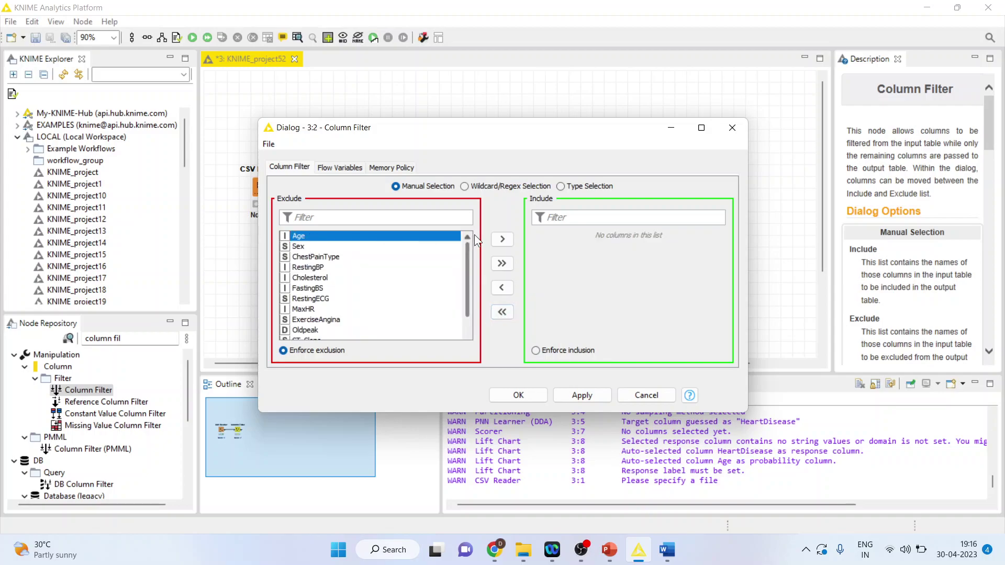
pyautogui.click(502, 239)
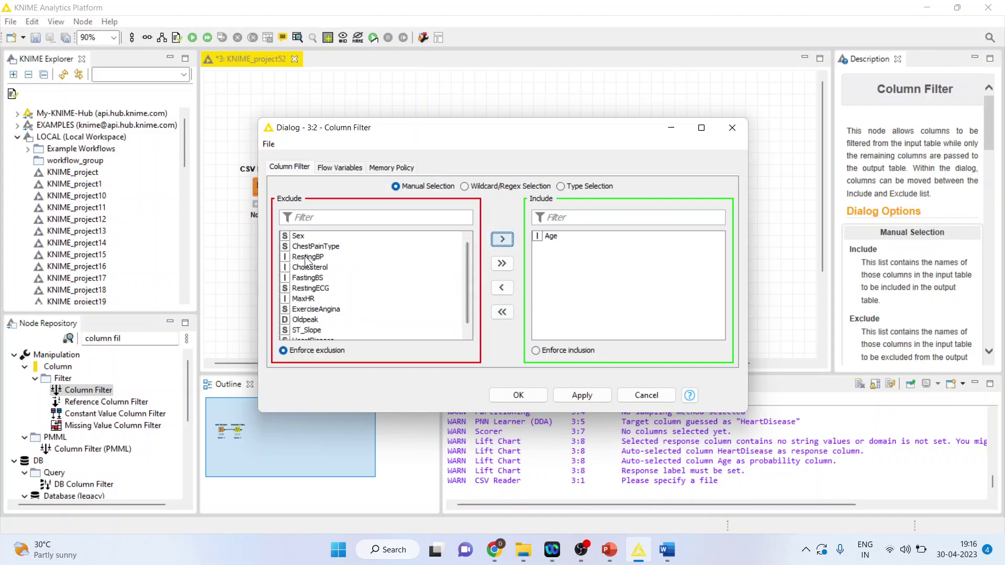
pyautogui.click(305, 257)
pyautogui.click(503, 240)
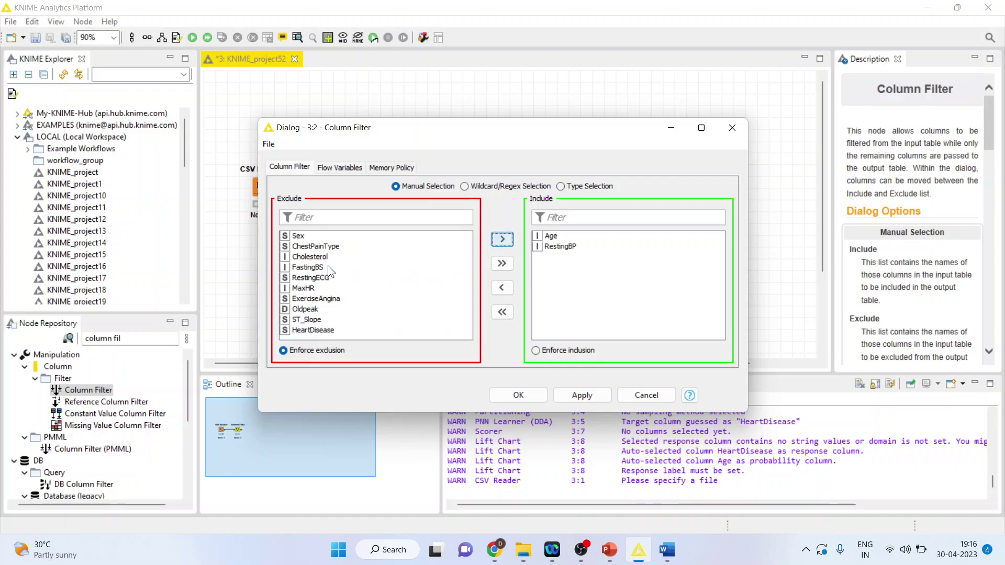
pyautogui.click(312, 256)
pyautogui.click(505, 238)
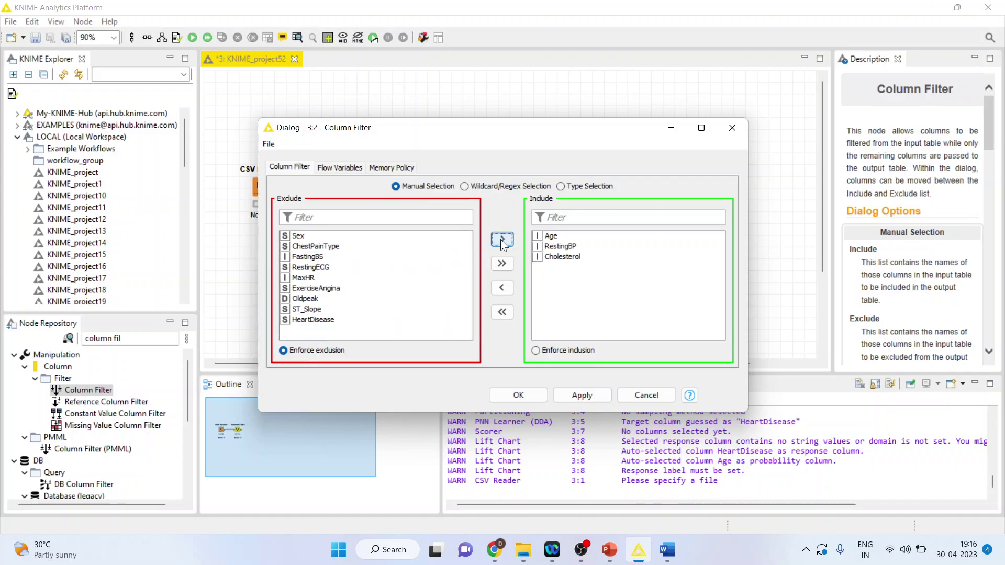
pyautogui.click(340, 279)
pyautogui.click(501, 241)
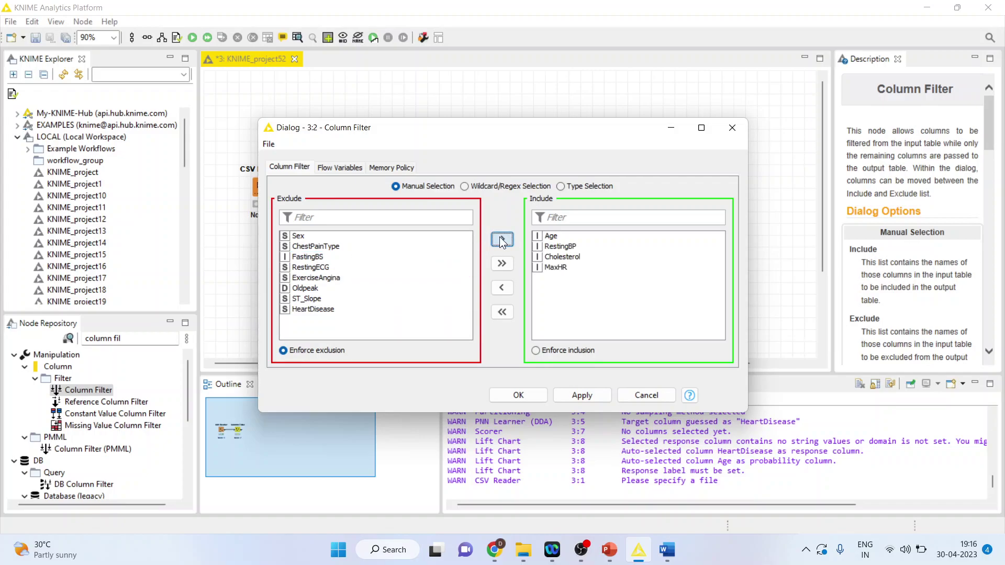
pyautogui.click(325, 307)
pyautogui.click(506, 240)
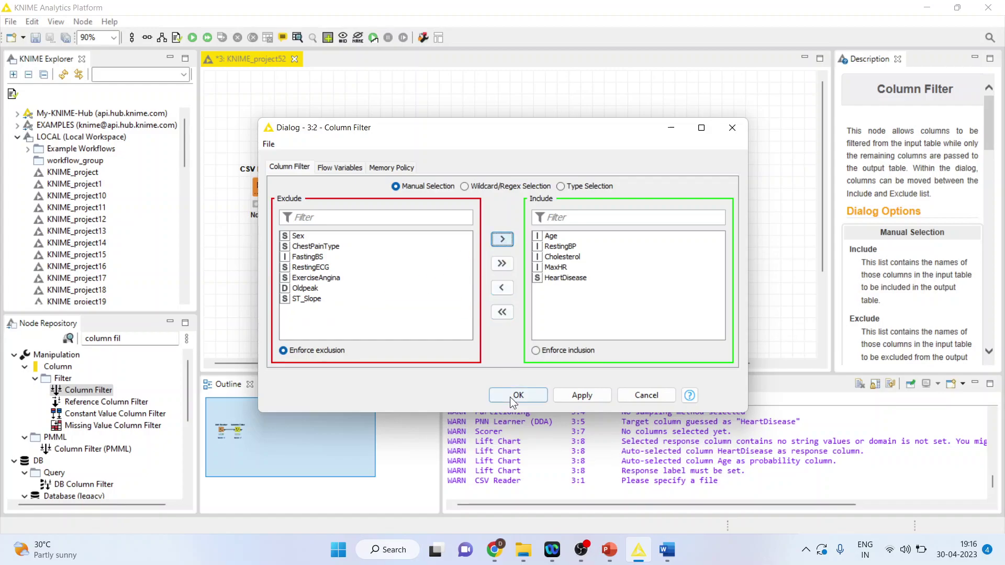
pyautogui.click(517, 396)
pyautogui.rightClick(310, 189)
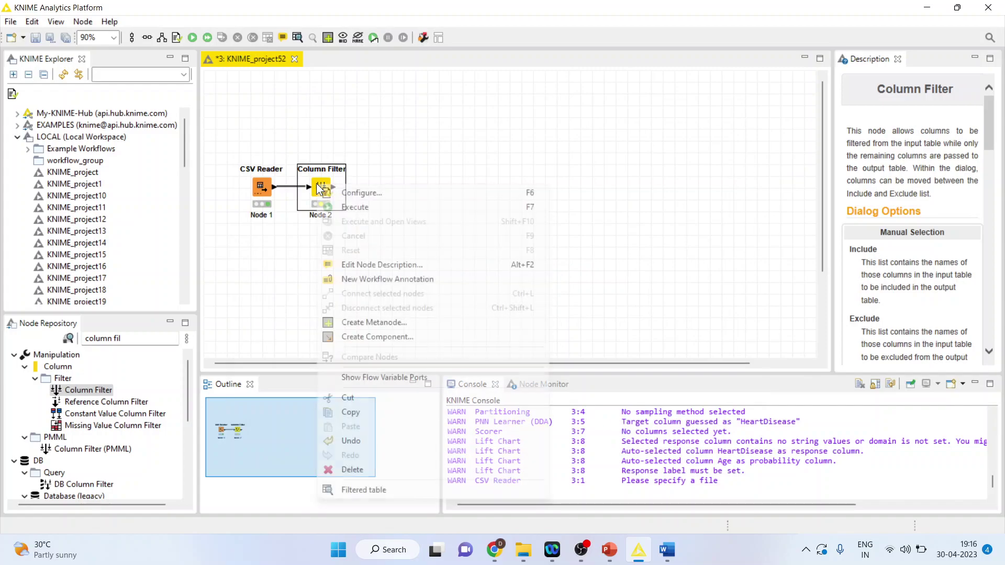
pyautogui.click(370, 204)
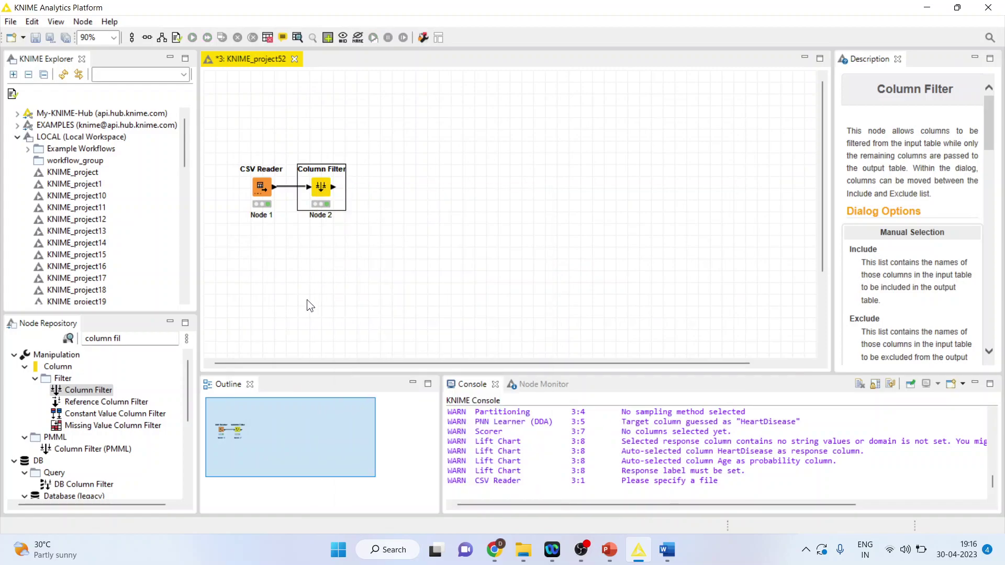
# Find the Normalizer node in the repository and add it to the workflow after the Column Filter
pyautogui.click(150, 339)
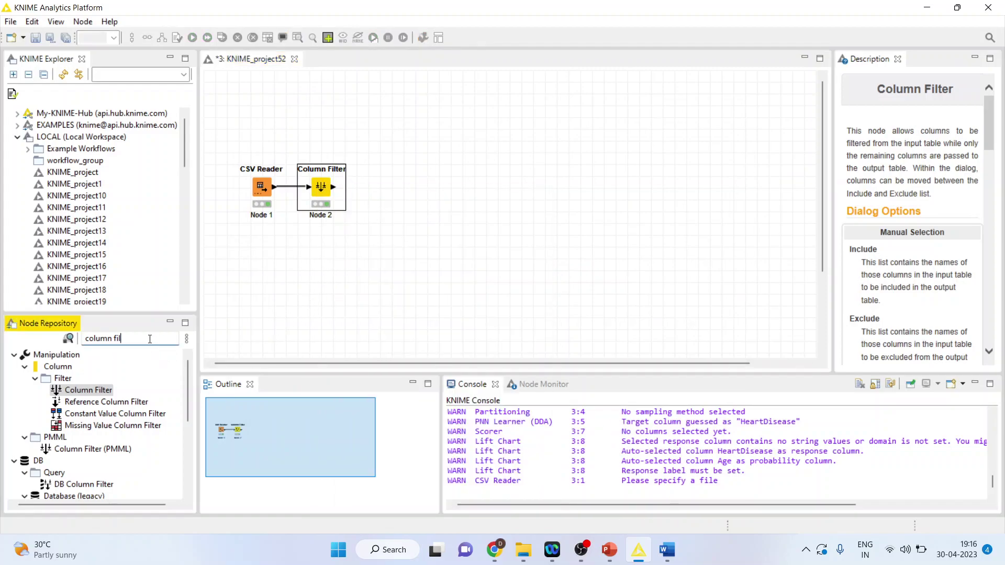
pyautogui.press('BackSpace')
pyautogui.press('BackSpace')
pyautogui.press('BackSpace')
pyautogui.press('BackSpace')
pyautogui.press('BackSpace')
pyautogui.press('BackSpace')
pyautogui.press('BackSpace')
pyautogui.press('BackSpace')
pyautogui.press('BackSpace')
pyautogui.press('BackSpace')
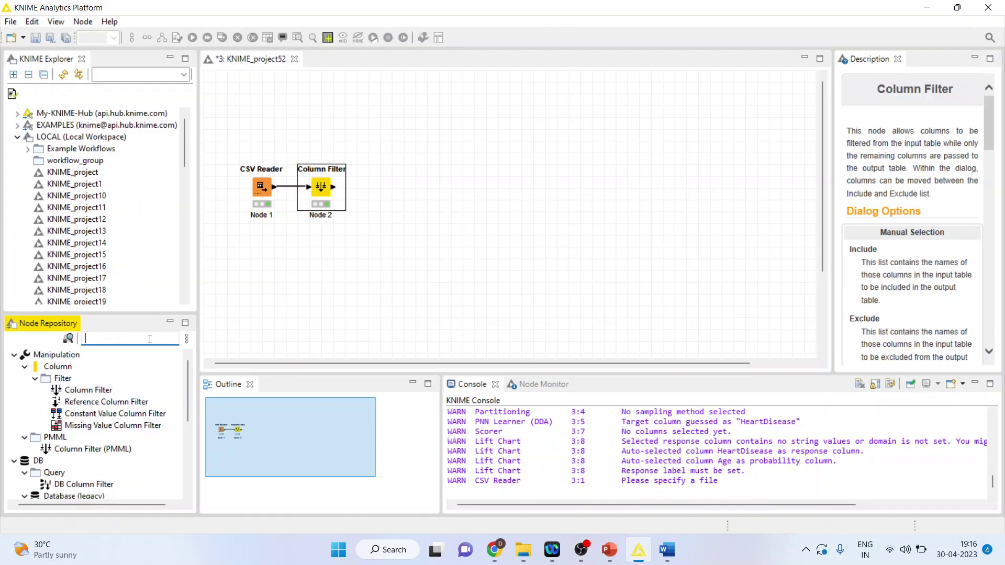
pyautogui.write('norma')
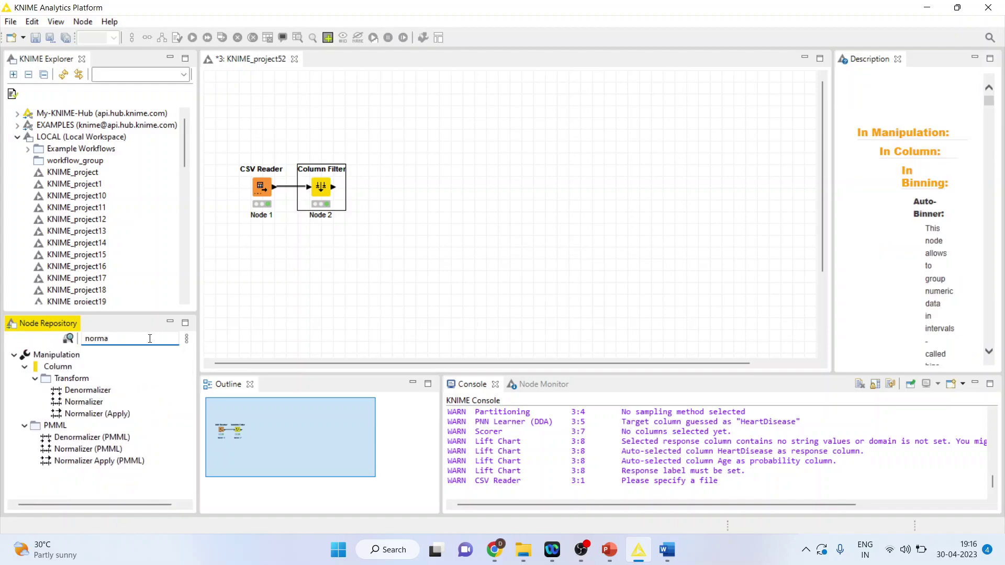
pyautogui.doubleClick(81, 402)
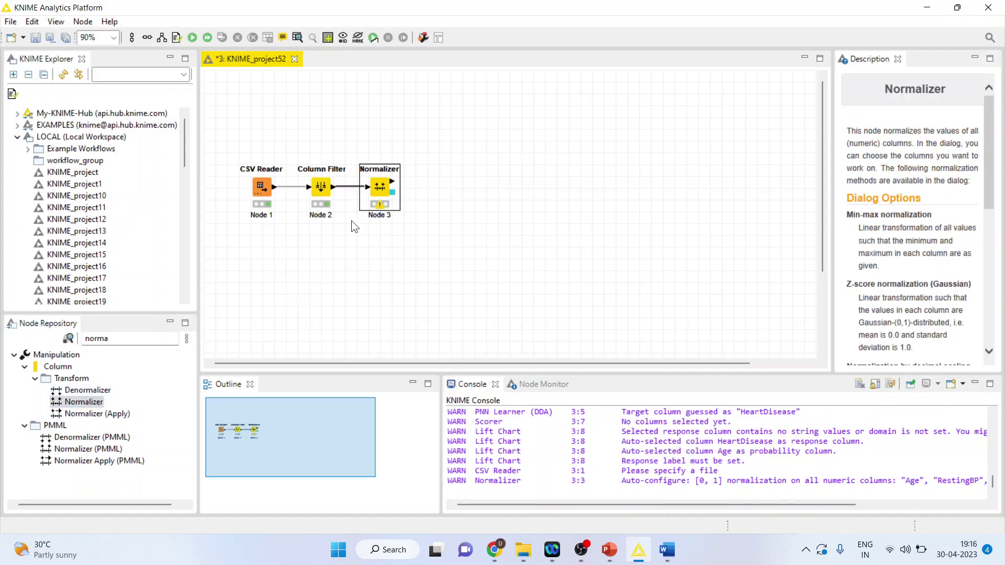
# Configure the Normalizer for min-max normalization from 0.0 to 1.0 on Age, RestingBP, Cholesterol and MaxHR, and execute it
pyautogui.rightClick(378, 193)
pyautogui.click(421, 200)
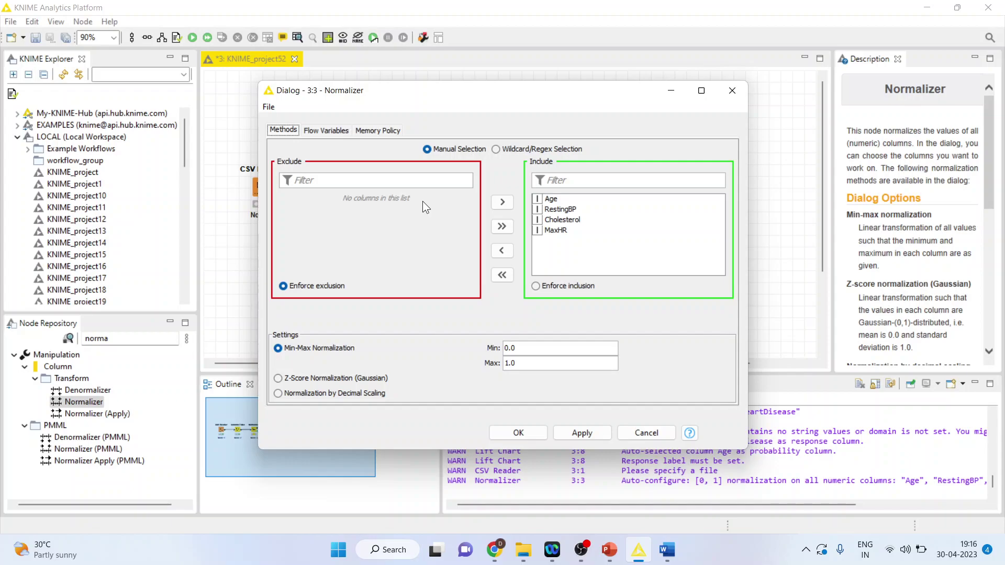
pyautogui.click(517, 432)
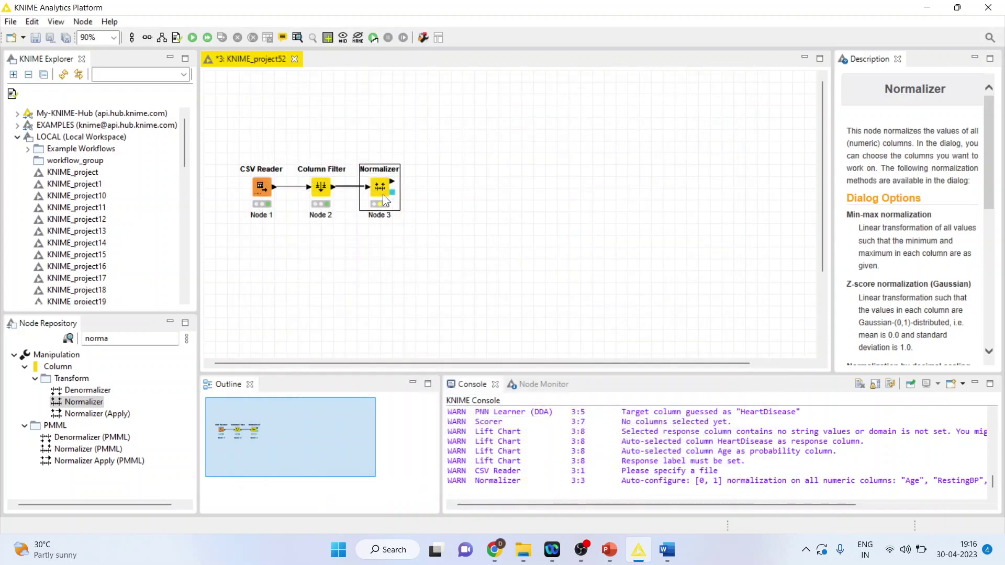
pyautogui.rightClick(382, 193)
pyautogui.click(419, 215)
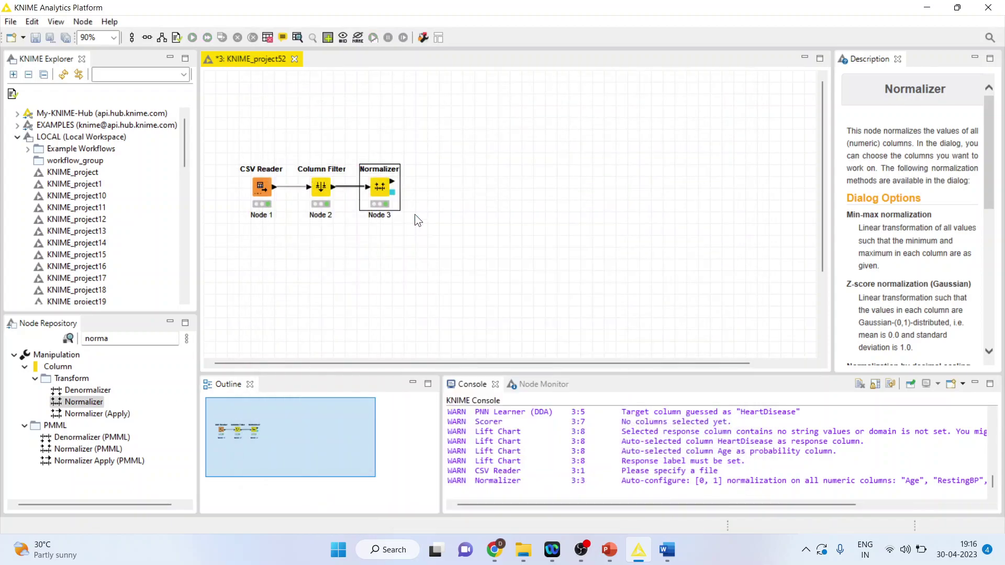
# Inspect the Normalizer's normalized output table to check the scaled columns
pyautogui.rightClick(378, 189)
pyautogui.click(457, 497)
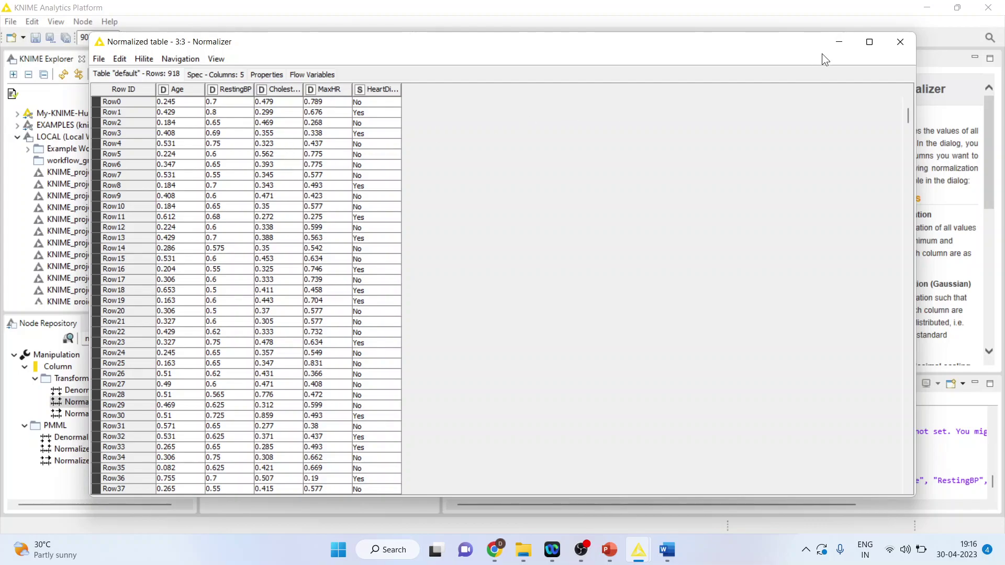
pyautogui.click(899, 42)
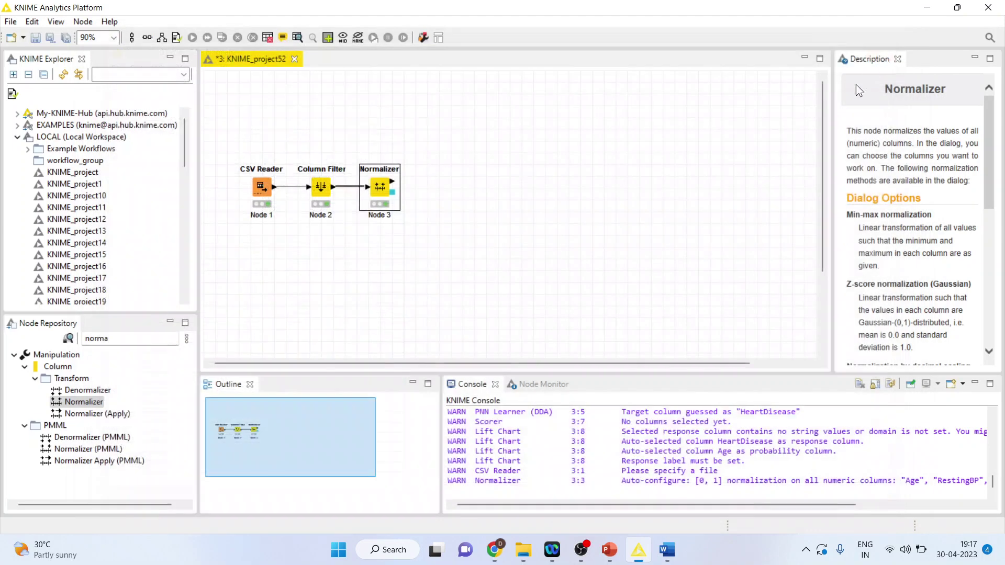
# Find the Partitioning node in the repository and add it to the workflow after the Normalizer
pyautogui.click(120, 337)
pyautogui.press('BackSpace')
pyautogui.press('BackSpace')
pyautogui.press('BackSpace')
pyautogui.press('BackSpace')
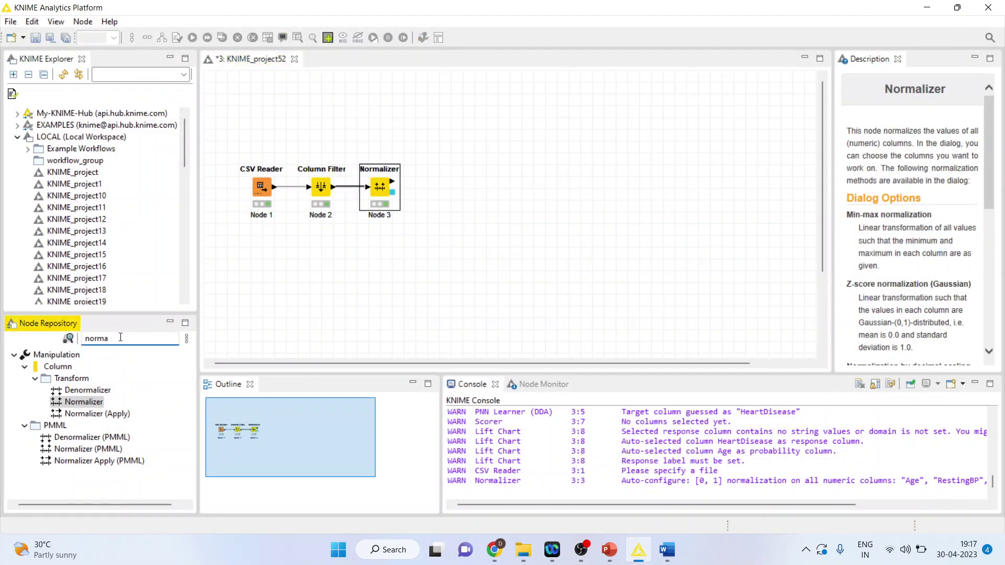
pyautogui.press('BackSpace')
pyautogui.write('pa')
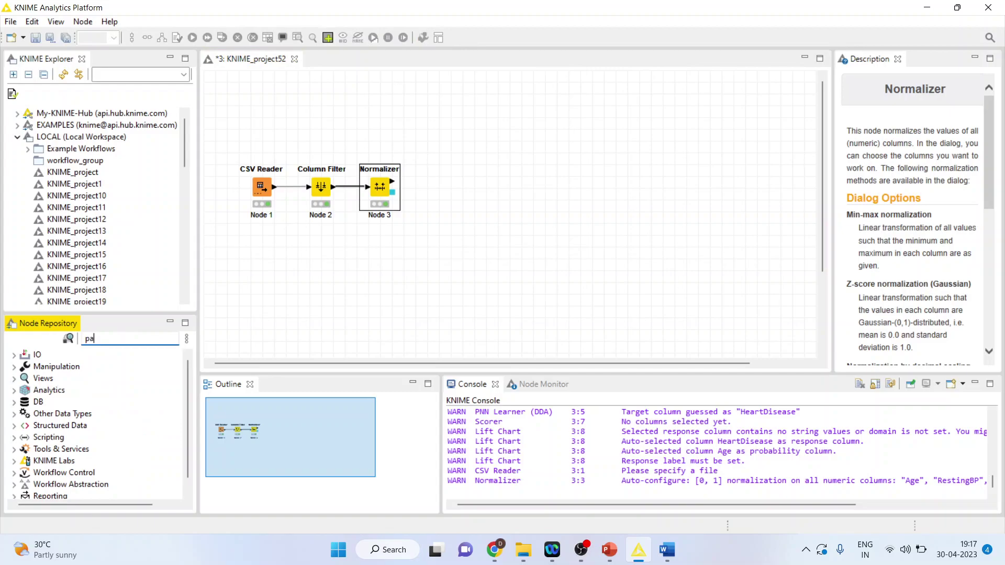
pyautogui.write('rtit')
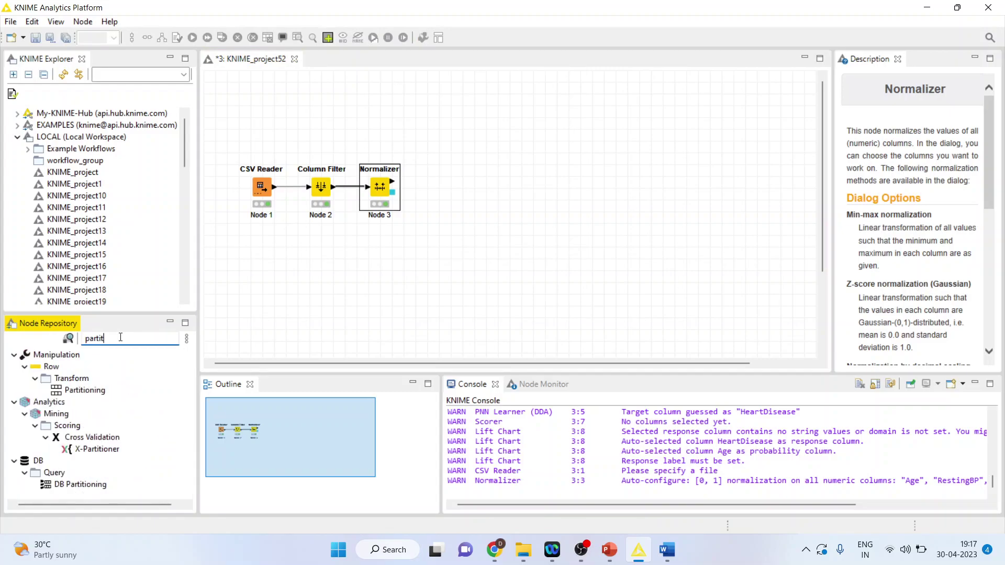
pyautogui.doubleClick(85, 391)
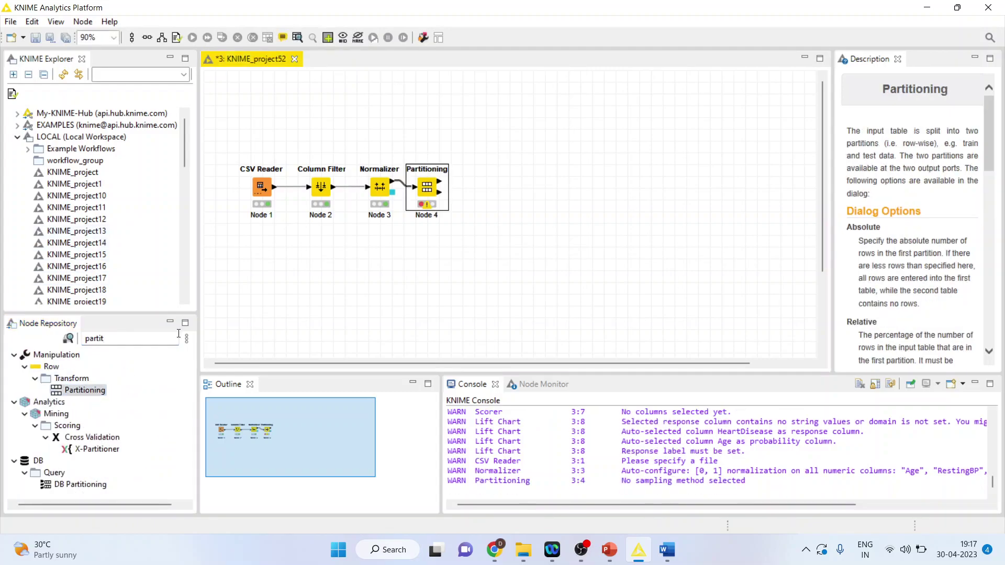
# Configure the Partitioning node with a relative first partition of 80% and stratified sampling on HeartDisease, and execute it
pyautogui.rightClick(428, 190)
pyautogui.click(484, 195)
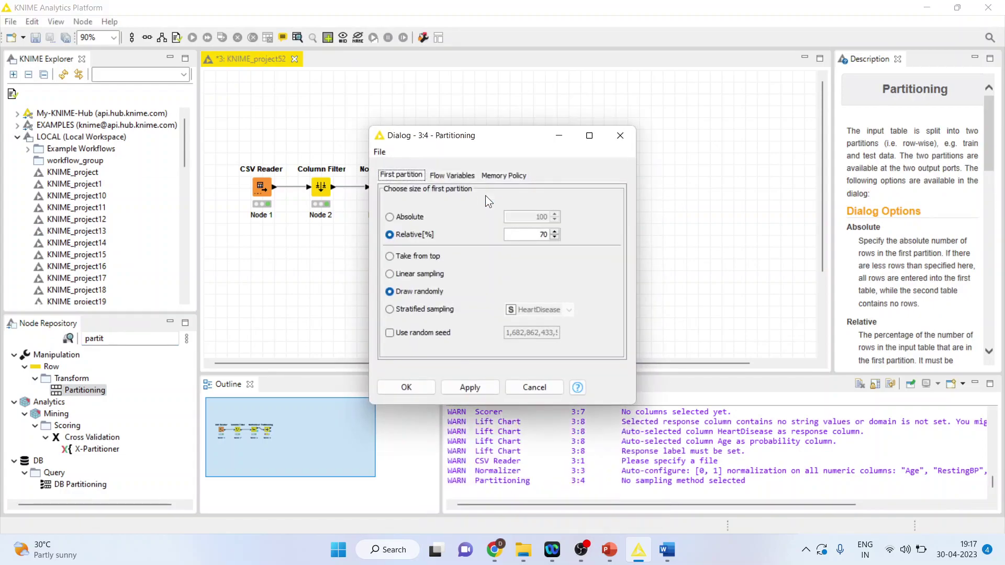
pyautogui.click(554, 232)
pyautogui.click(555, 231)
pyautogui.click(389, 309)
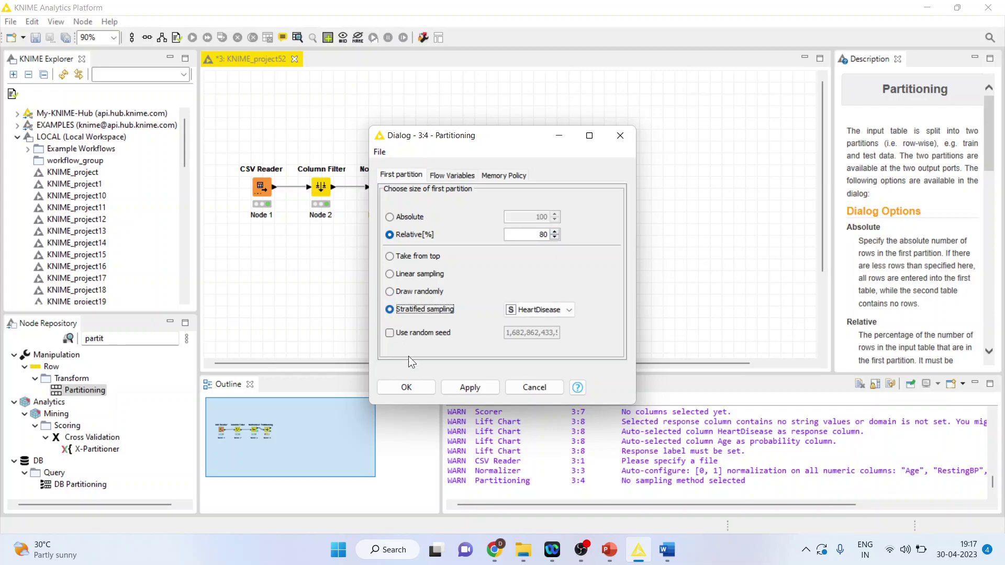
pyautogui.click(415, 386)
pyautogui.rightClick(430, 195)
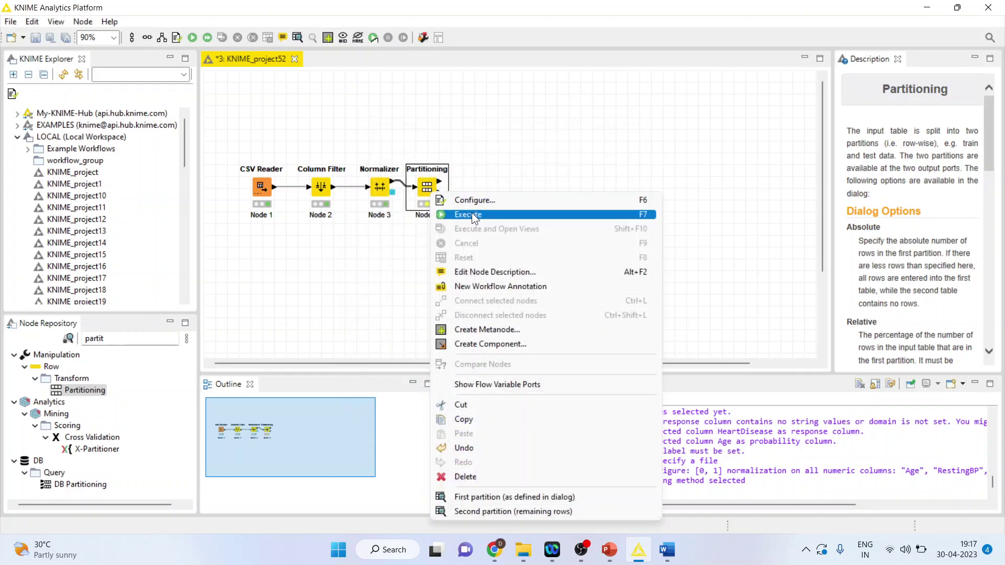
pyautogui.click(472, 214)
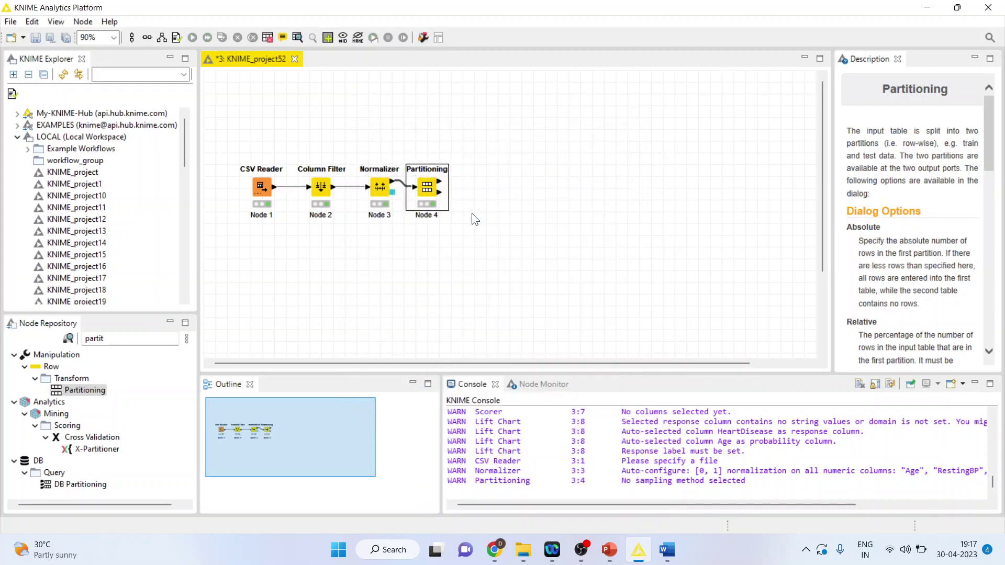
# Find the PNN Learner (DDA) node in the repository, add it after Partitioning and place it above the node row
pyautogui.click(132, 339)
pyautogui.press('BackSpace')
pyautogui.press('BackSpace')
pyautogui.press('BackSpace')
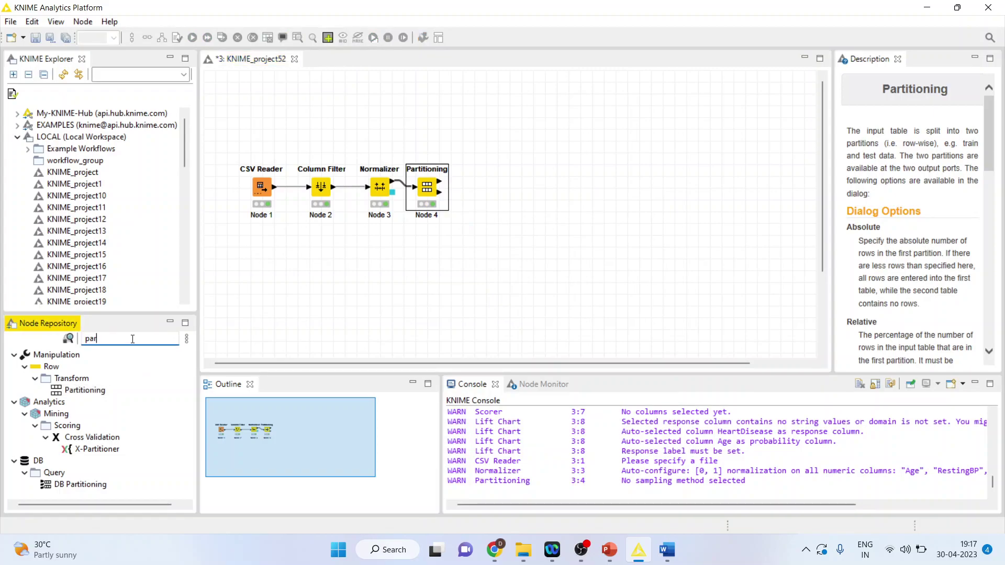
pyautogui.press('BackSpace')
pyautogui.press('BackSpace')
pyautogui.press('BackSpace')
pyautogui.write('pnn')
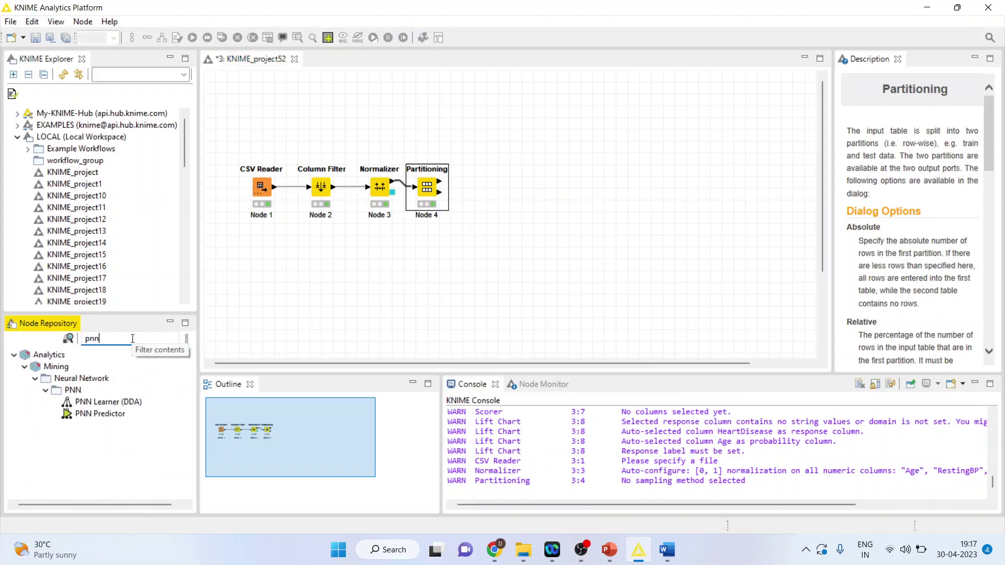
pyautogui.doubleClick(115, 403)
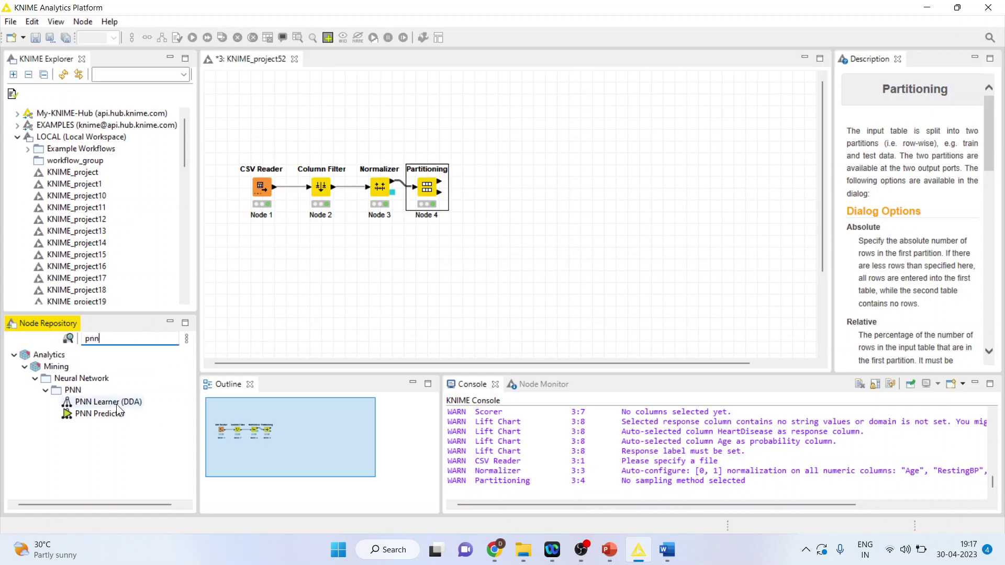
pyautogui.moveTo(474, 190); pyautogui.dragTo(509, 119)
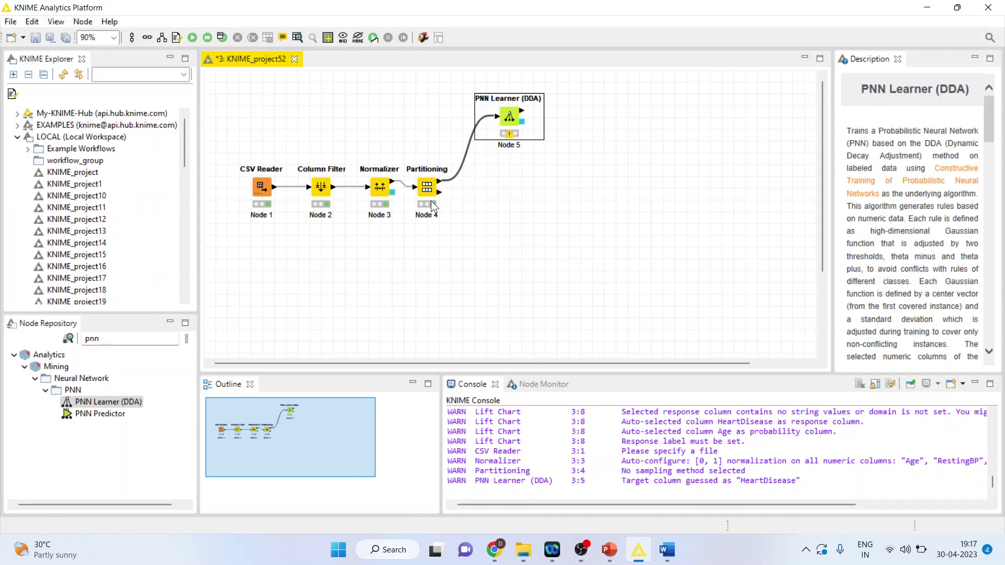
# Configure the PNN Learner (DDA) with HeartDisease as the only included target column, and execute it
pyautogui.rightClick(513, 119)
pyautogui.click(549, 130)
pyautogui.click(349, 173)
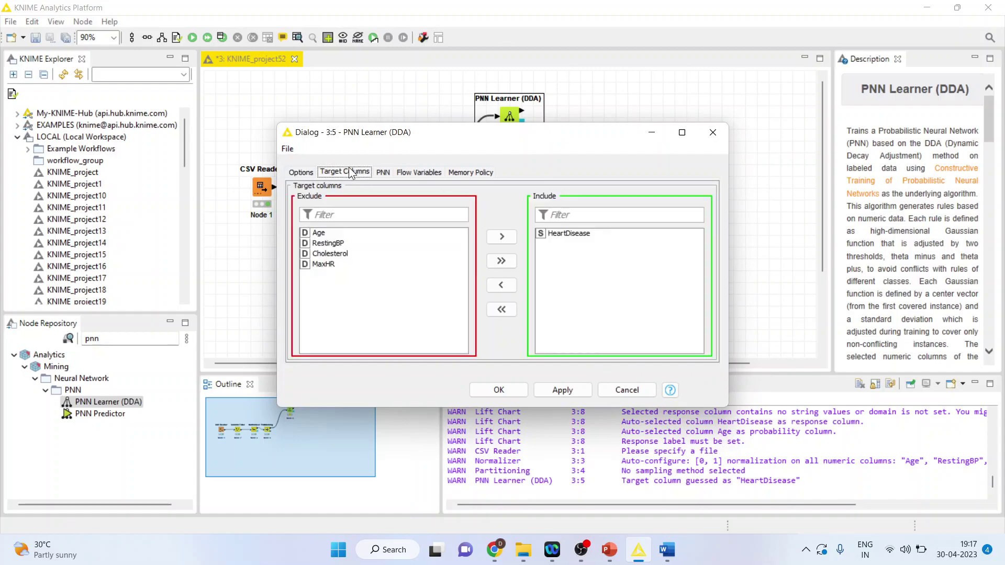
pyautogui.click(498, 390)
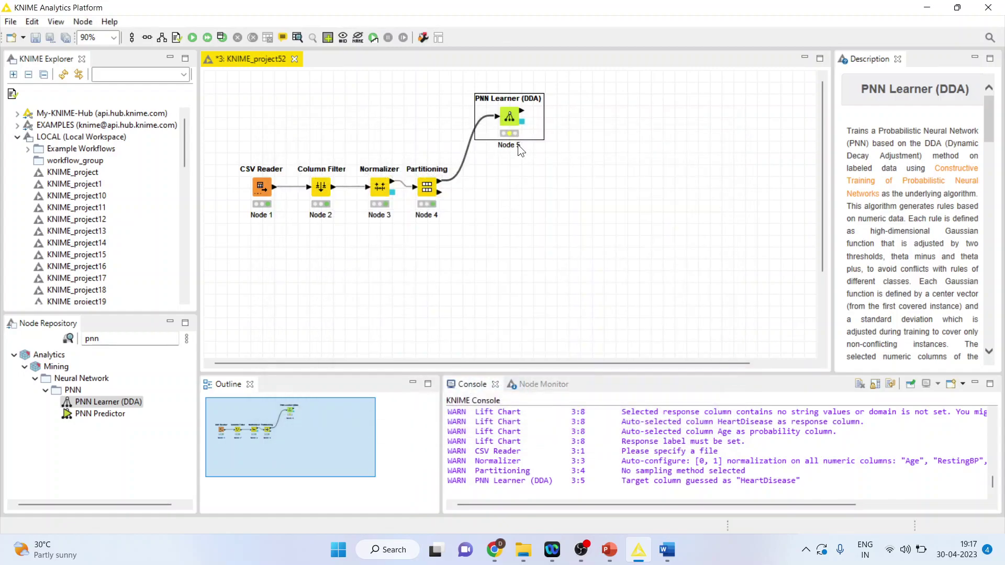
pyautogui.rightClick(515, 125)
pyautogui.click(562, 146)
# Add a single PNN Predictor node to the workflow, deleting any duplicate, and place it below the PNN Learner
pyautogui.doubleClick(119, 416)
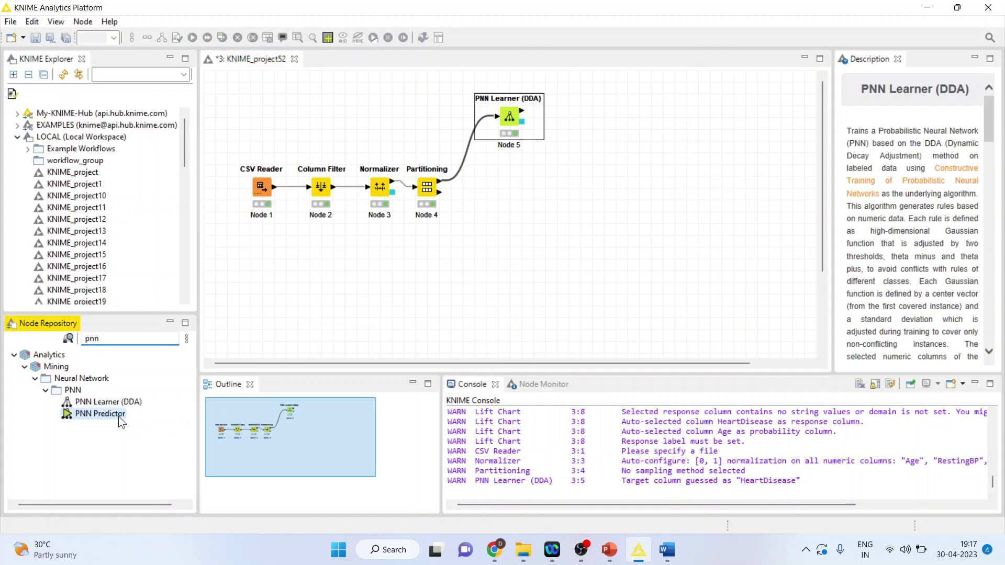
pyautogui.doubleClick(118, 416)
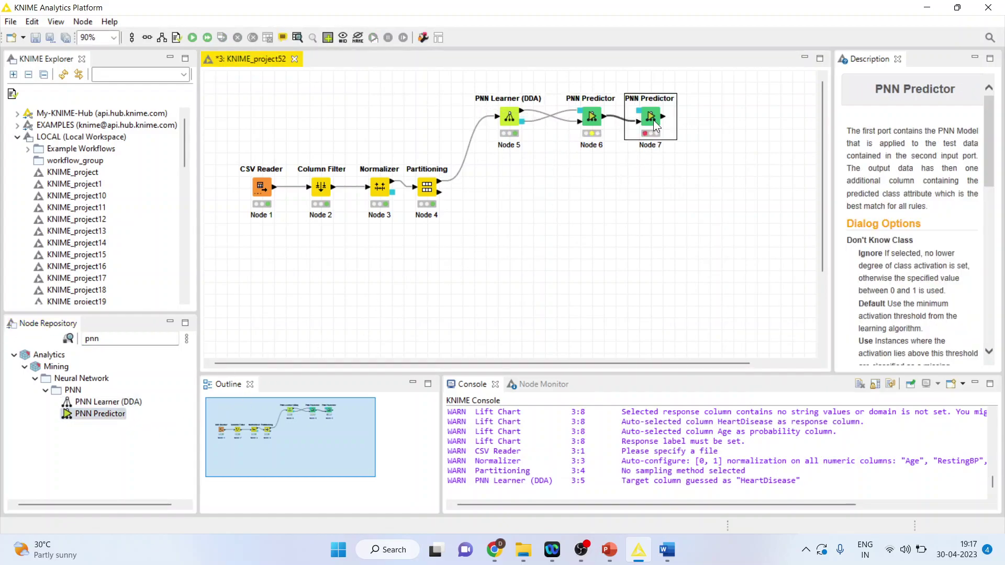
pyautogui.press('Delete')
pyautogui.click(570, 285)
pyautogui.moveTo(590, 133); pyautogui.dragTo(576, 208)
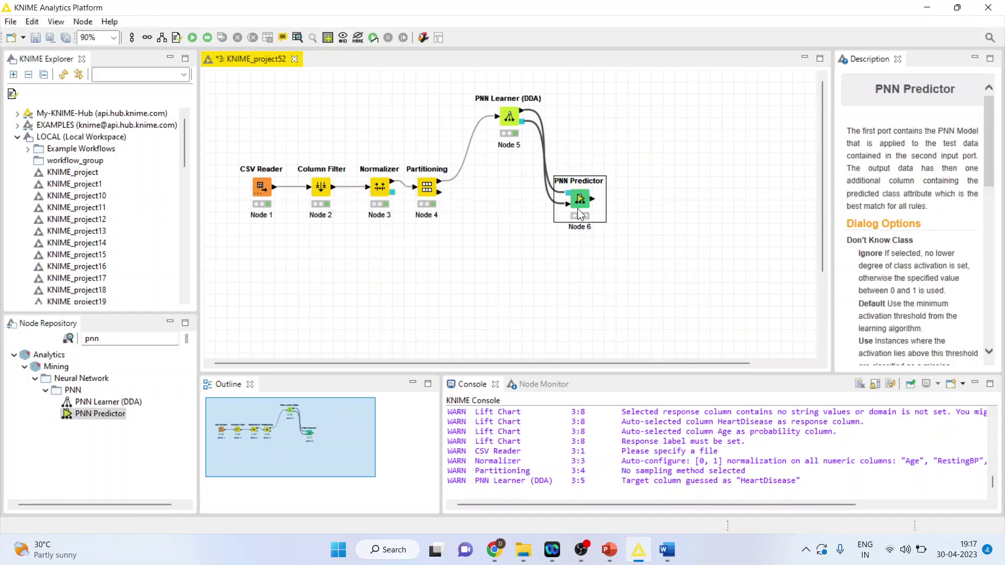
# Replace the PNN Predictor's data input from the learner's table output with a connection from Partitioning's second output
pyautogui.click(539, 118)
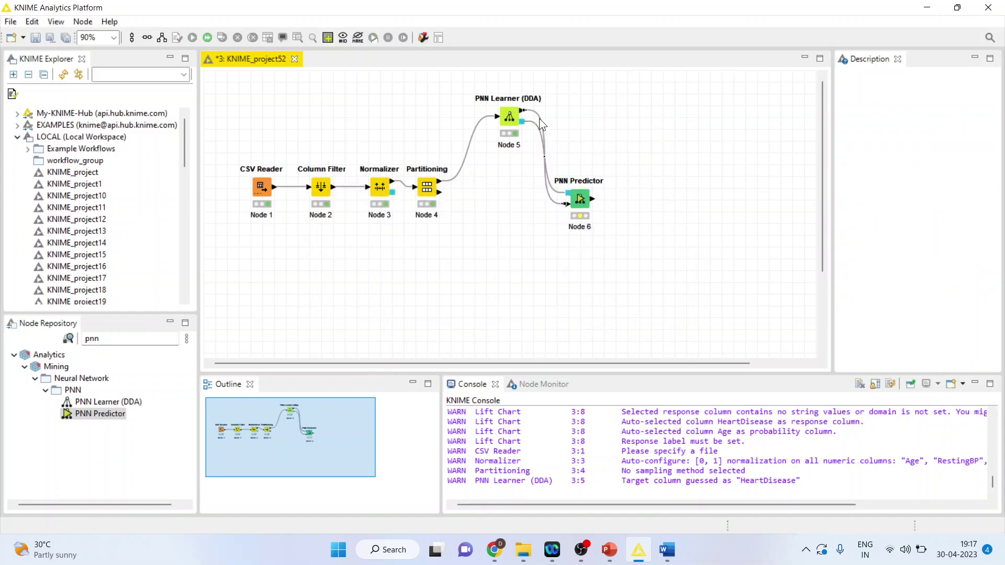
pyautogui.press('Delete')
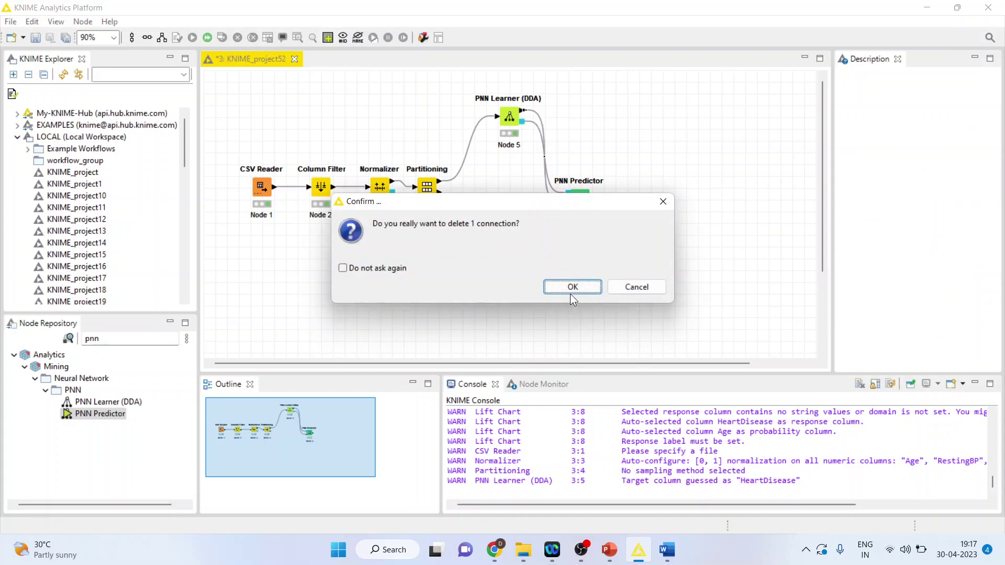
pyautogui.click(570, 292)
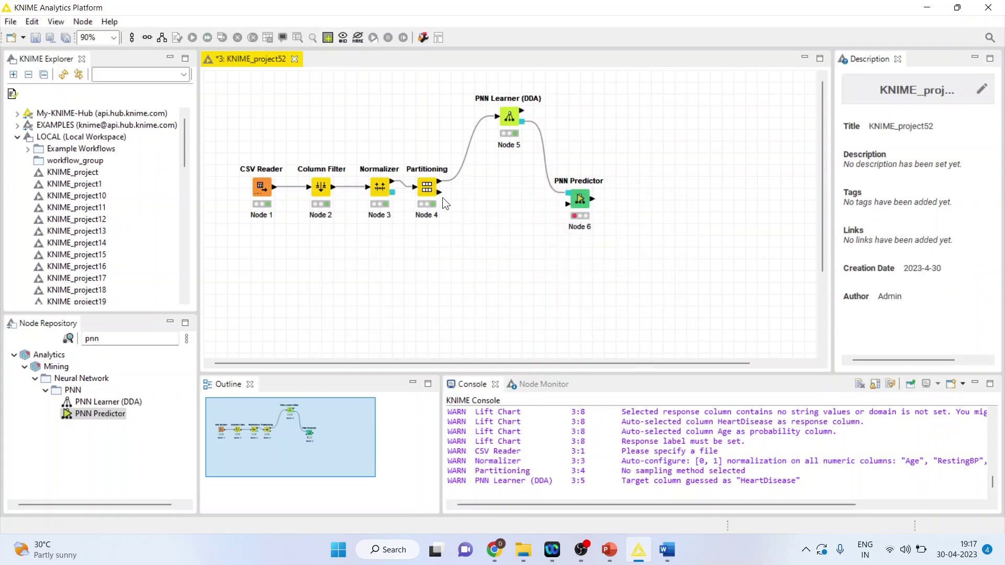
pyautogui.moveTo(441, 193); pyautogui.dragTo(567, 204)
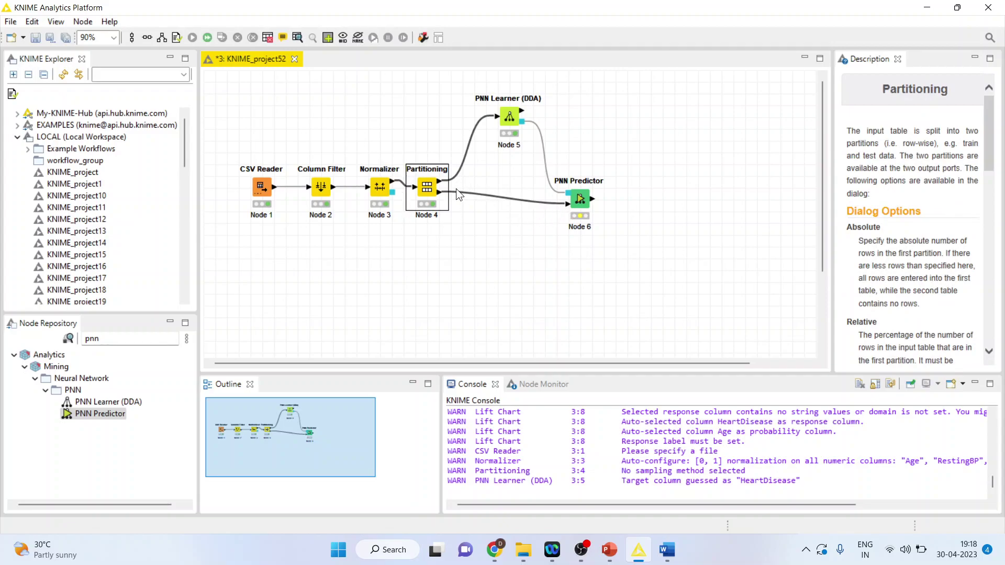
# Execute the PNN Predictor node on the second partition
pyautogui.click(581, 201)
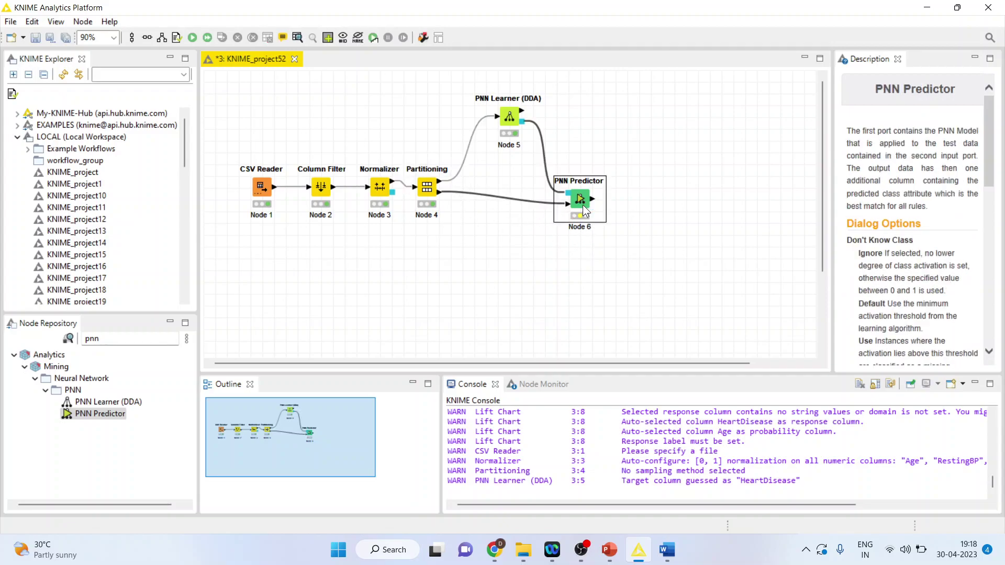
pyautogui.rightClick(584, 209)
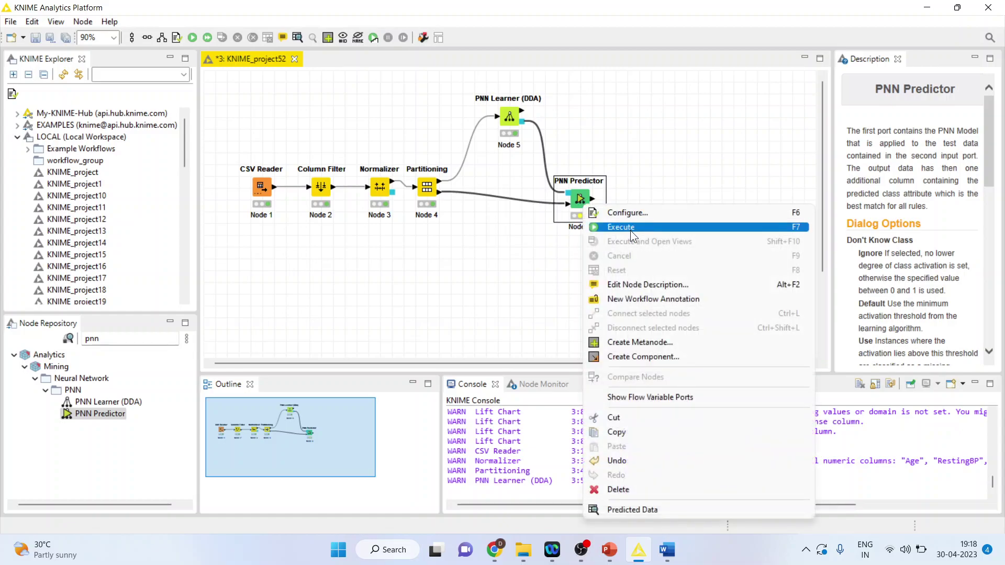
pyautogui.click(630, 230)
# Inspect the PNN Predictor's predicted data table, comparing the Prediction (HeartDisease) column with the actual HeartDisease column
pyautogui.rightClick(576, 204)
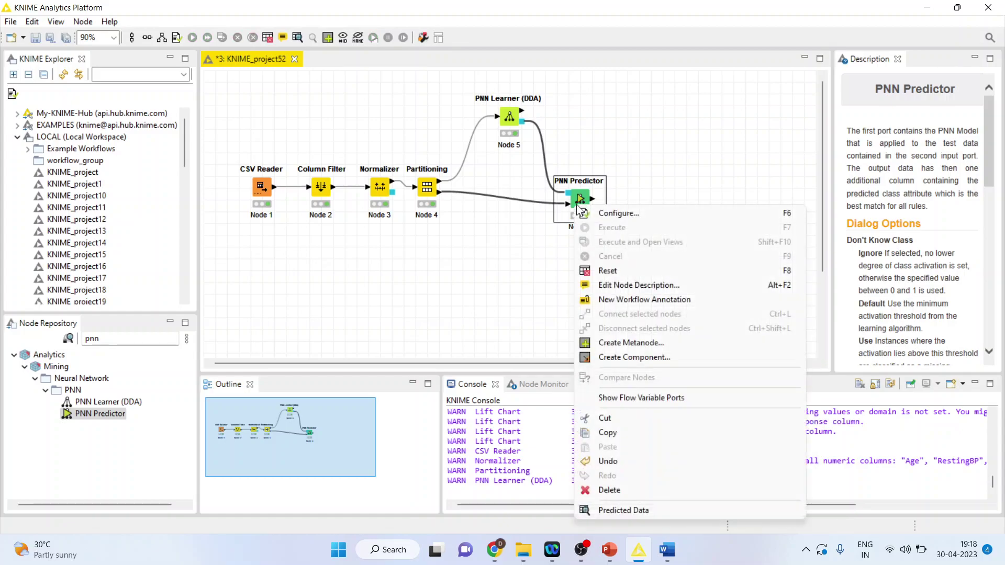
pyautogui.click(621, 511)
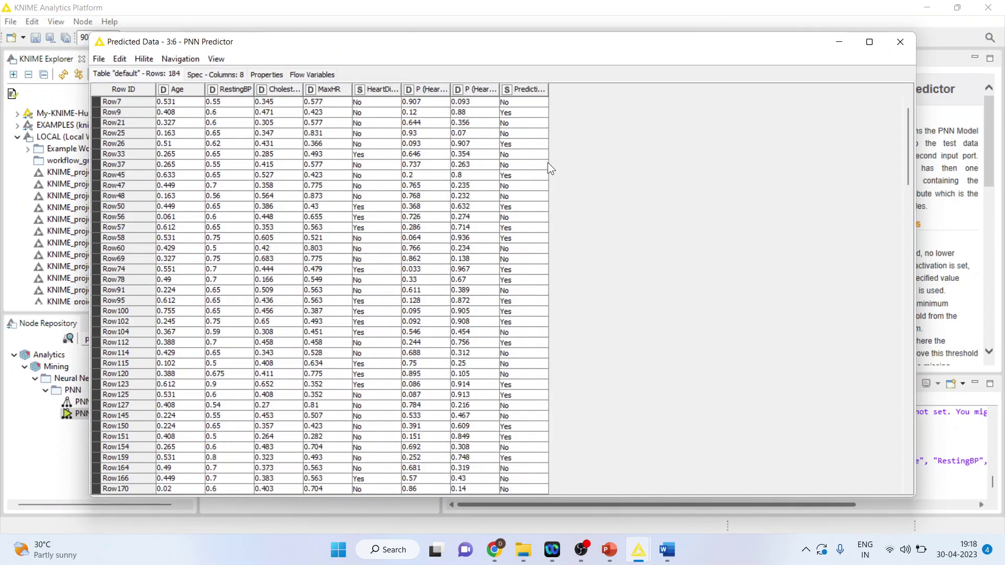
pyautogui.moveTo(524, 115); pyautogui.dragTo(516, 423)
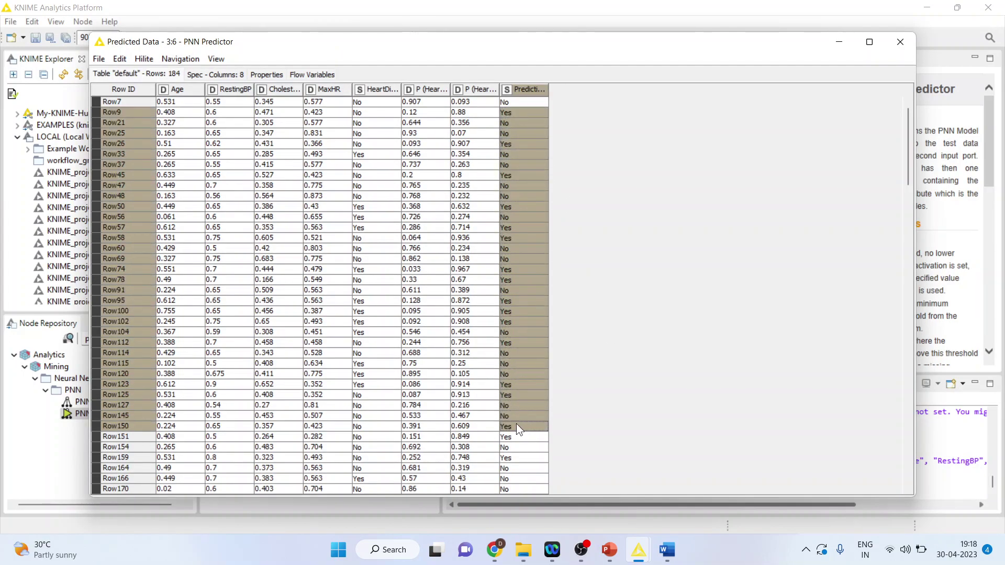
pyautogui.click(516, 423)
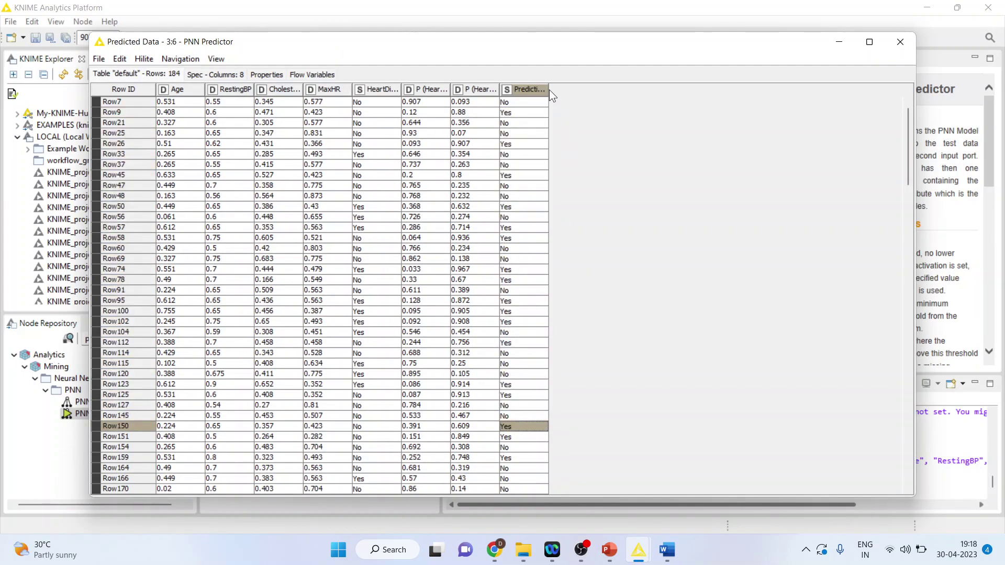
pyautogui.moveTo(548, 89); pyautogui.dragTo(658, 95)
pyautogui.moveTo(381, 105); pyautogui.dragTo(376, 434)
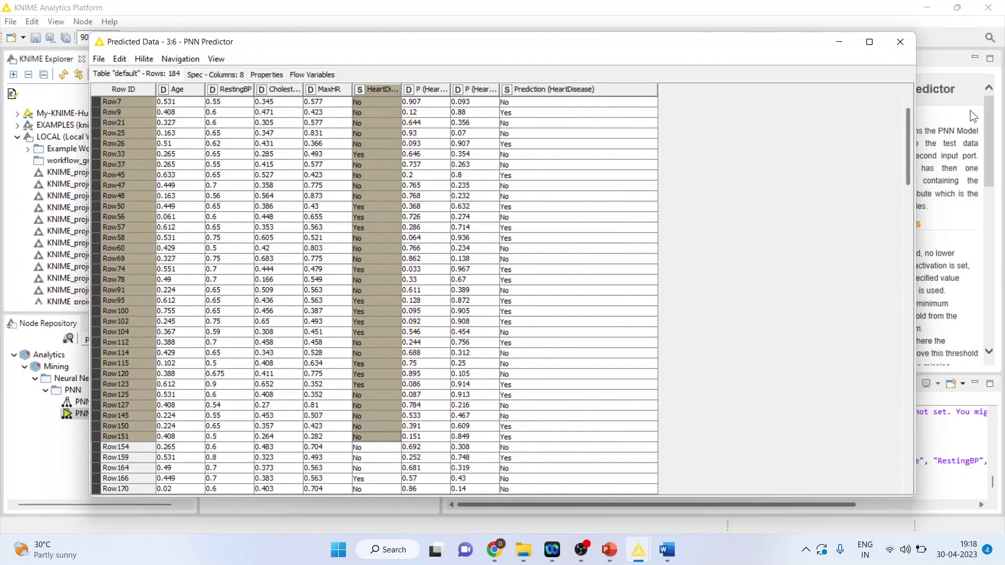
pyautogui.click(900, 42)
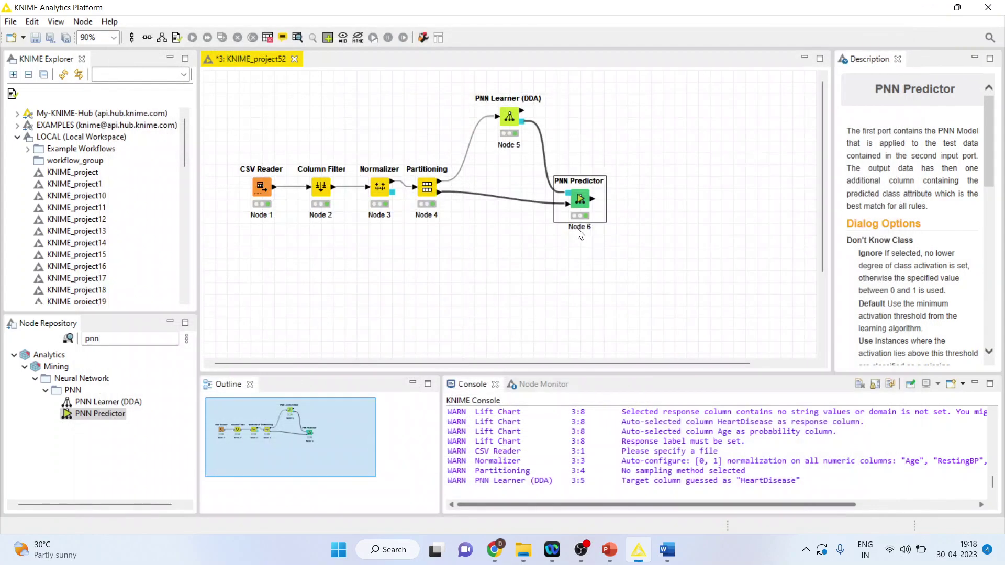
# Find the Scorer node in the repository and add it to the workflow after the PNN Predictor
pyautogui.click(113, 341)
pyautogui.press('BackSpace')
pyautogui.press('BackSpace')
pyautogui.press('BackSpace')
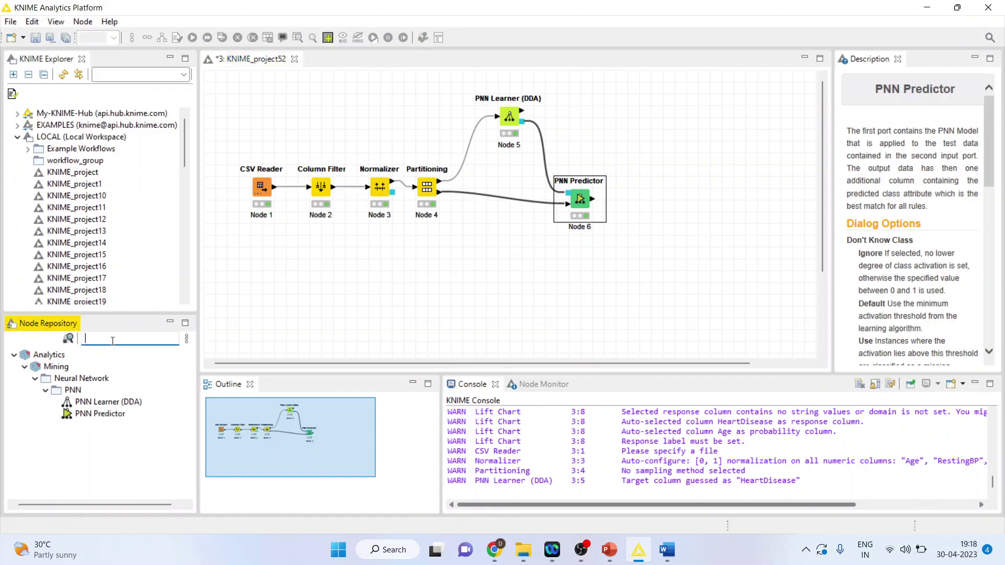
pyautogui.write('scorer')
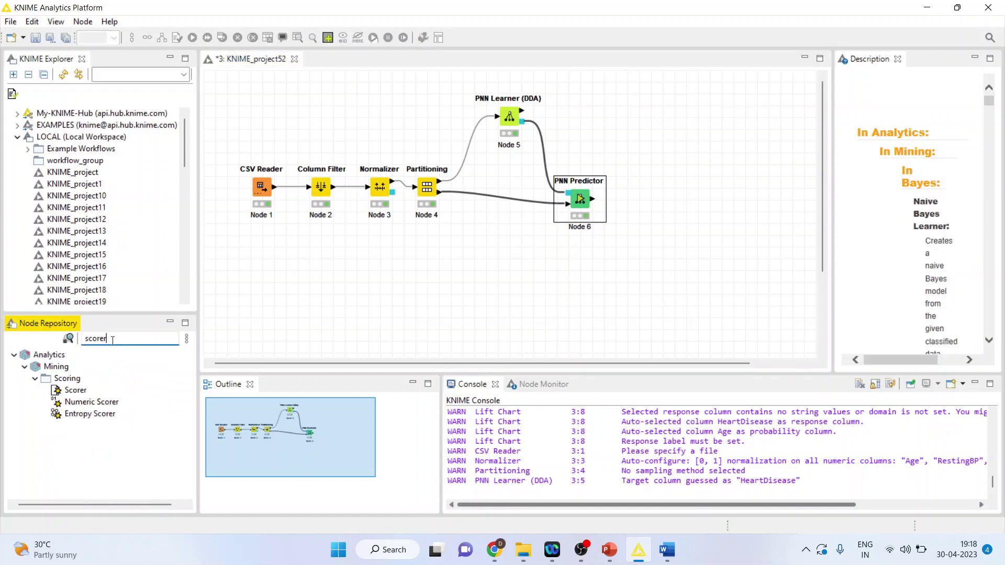
pyautogui.doubleClick(75, 390)
# Configure the Scorer to compare HeartDisease as first column with Prediction (HeartDisease) as second column, and execute it
pyautogui.rightClick(641, 199)
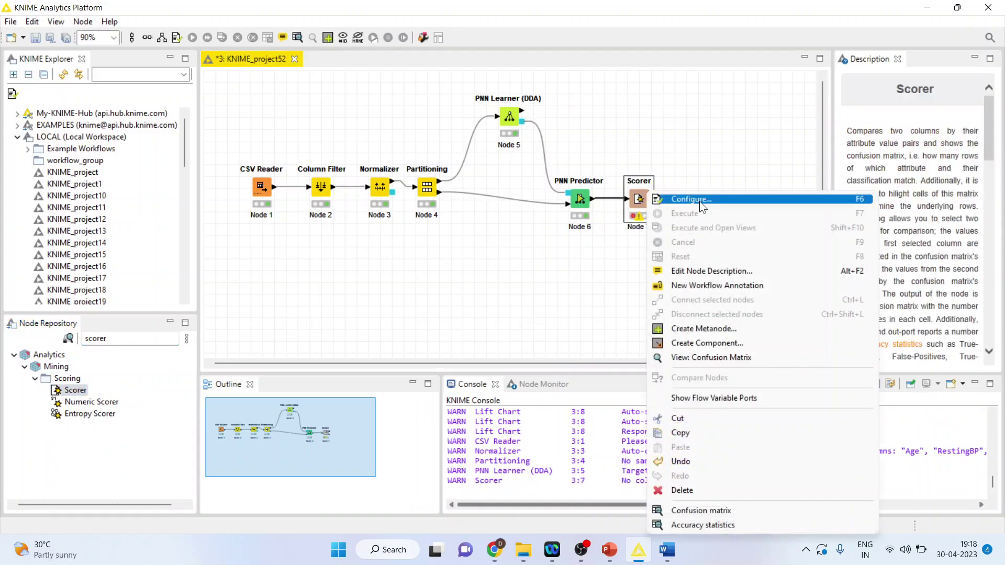
pyautogui.click(699, 201)
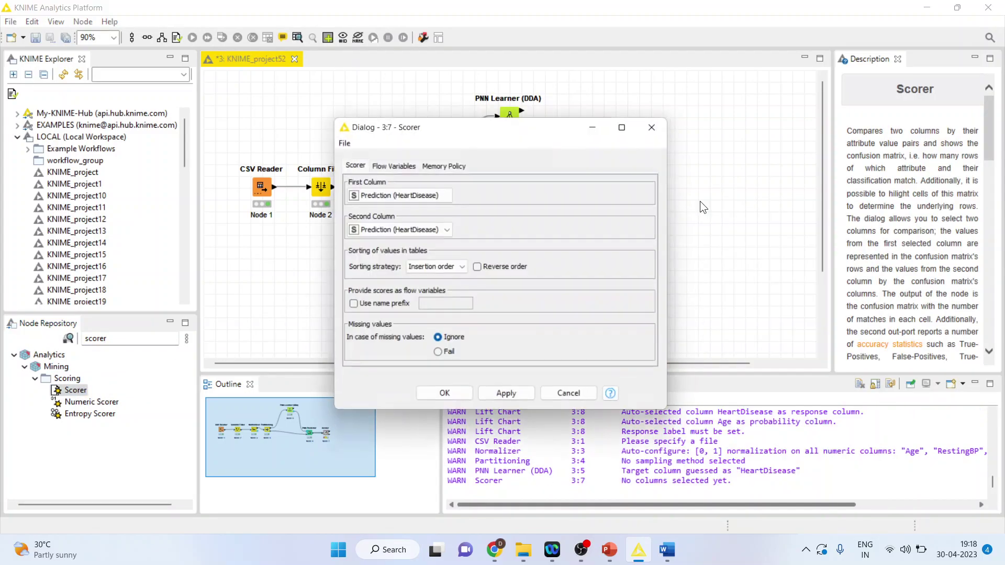
pyautogui.click(445, 196)
pyautogui.click(439, 205)
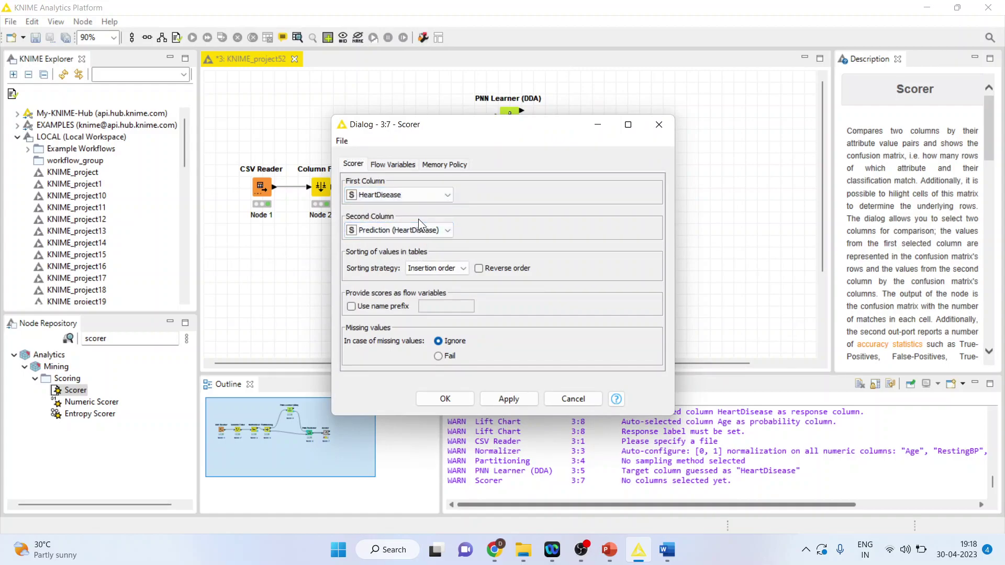
pyautogui.click(445, 399)
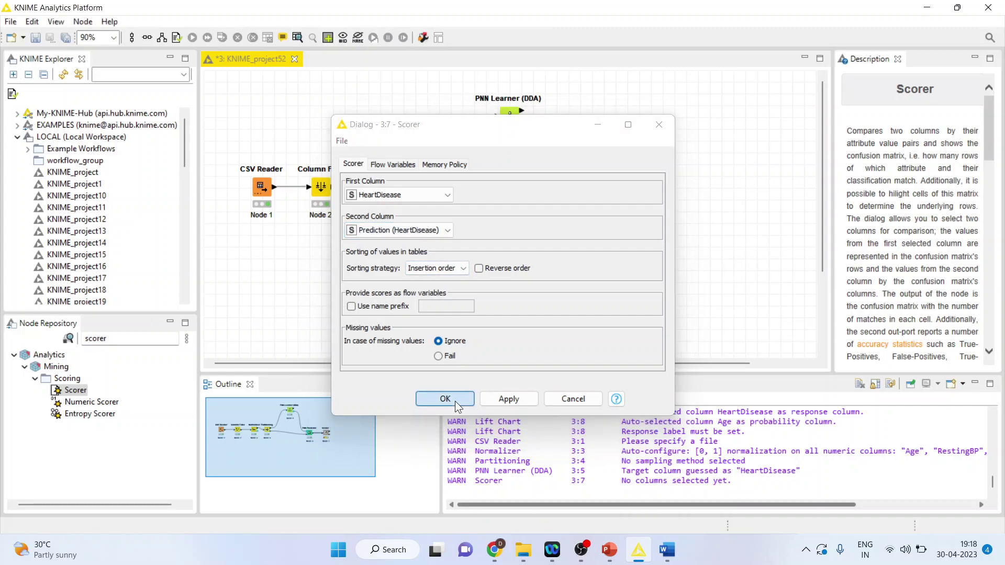
pyautogui.rightClick(641, 203)
pyautogui.press('Escape')
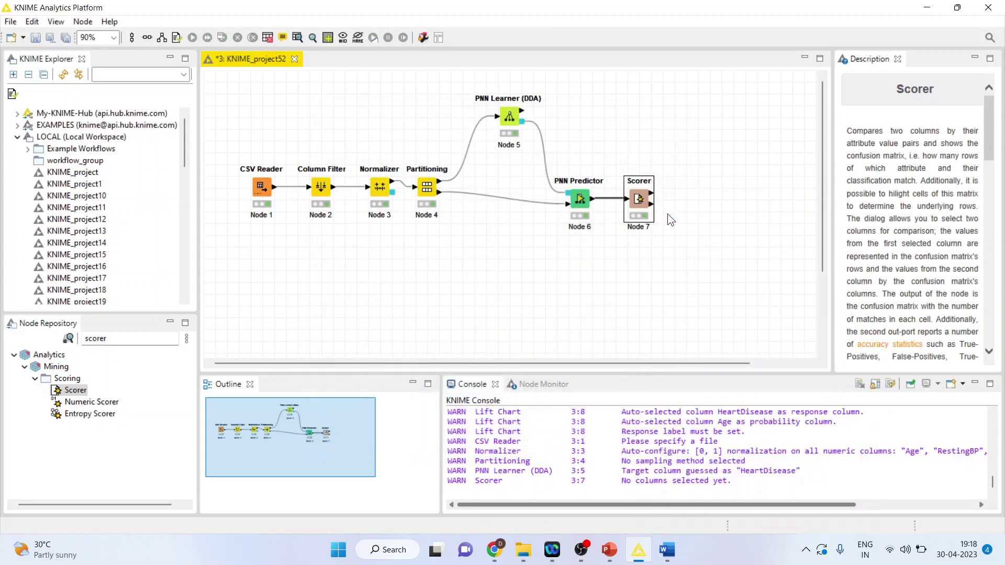
# View the Scorer's confusion matrix in a maximized window to examine the classification accuracy
pyautogui.rightClick(642, 201)
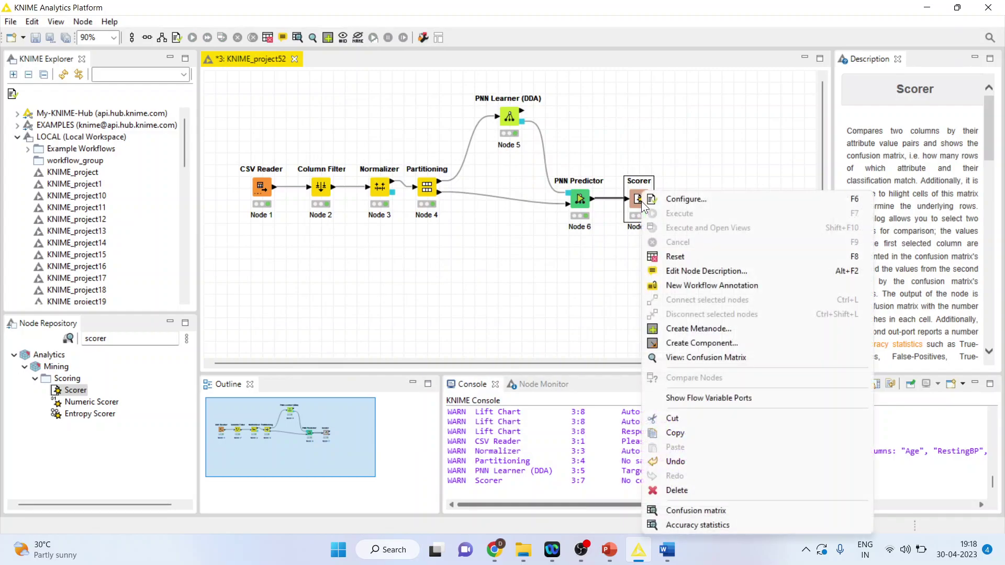
pyautogui.click(735, 358)
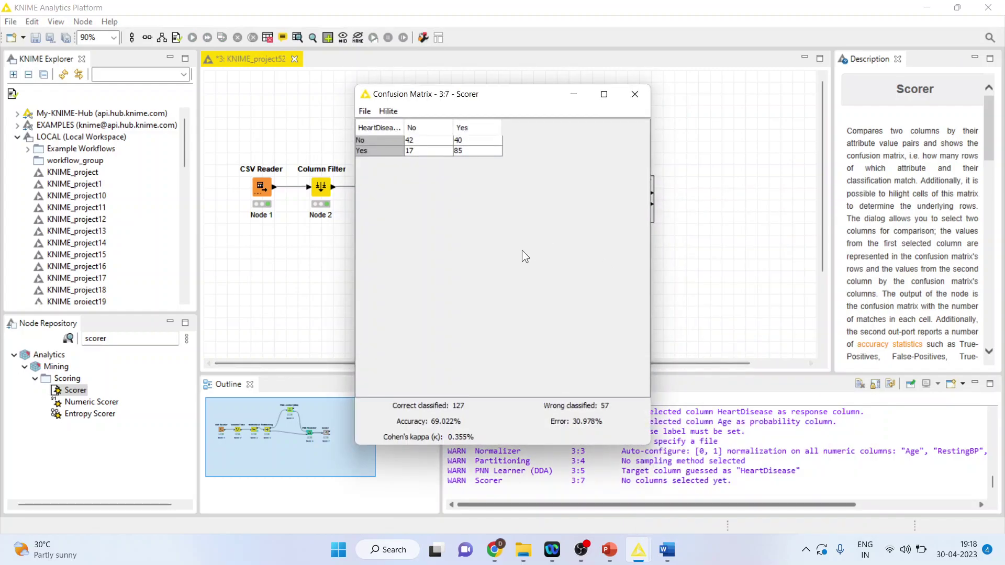
pyautogui.click(604, 95)
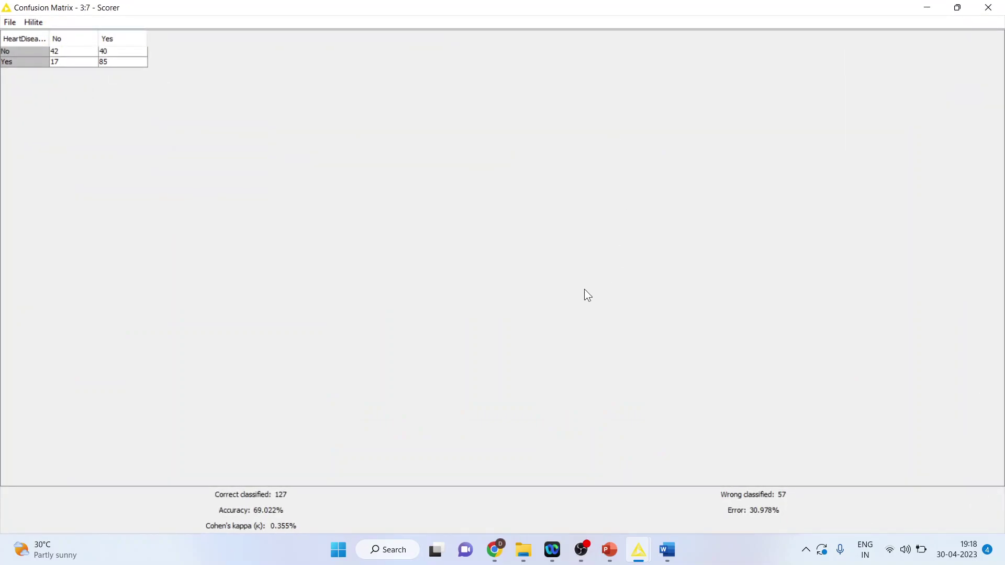
# Close the confusion matrix and add a copy of the CSV Reader, Column Filter and Normalizer nodes to the workflow
pyautogui.click(115, 66)
pyautogui.click(988, 8)
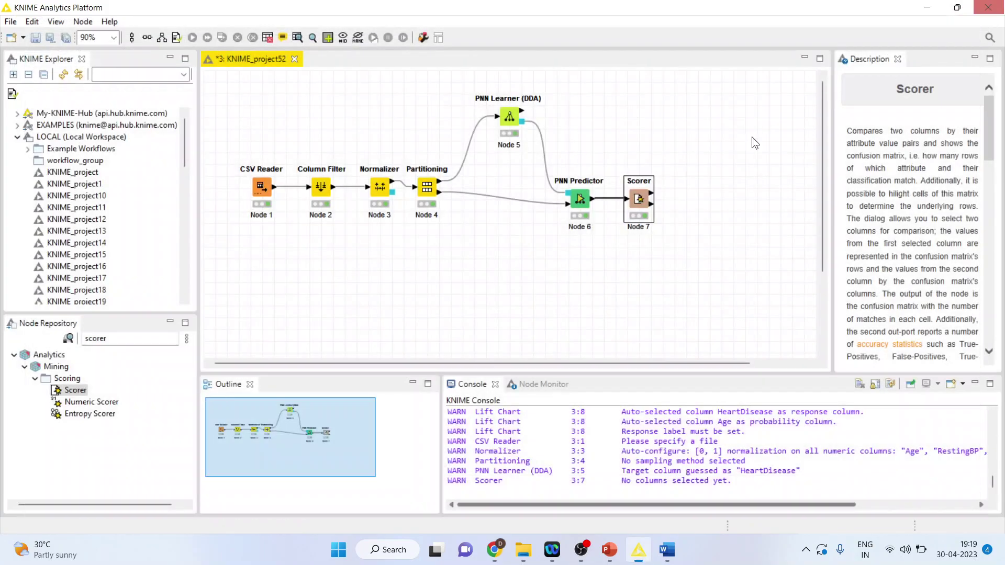
pyautogui.click(307, 288)
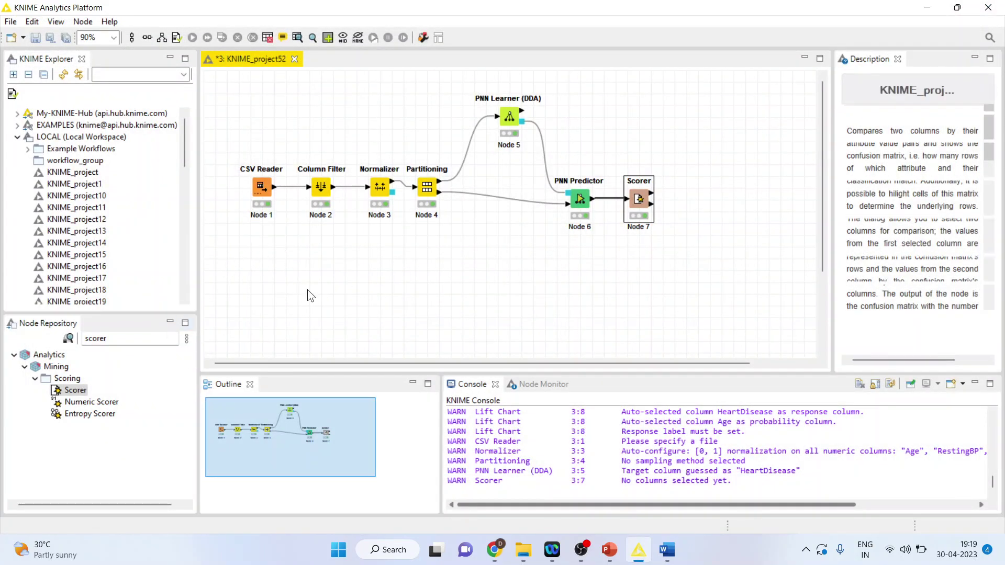
pyautogui.moveTo(231, 145); pyautogui.dragTo(410, 254)
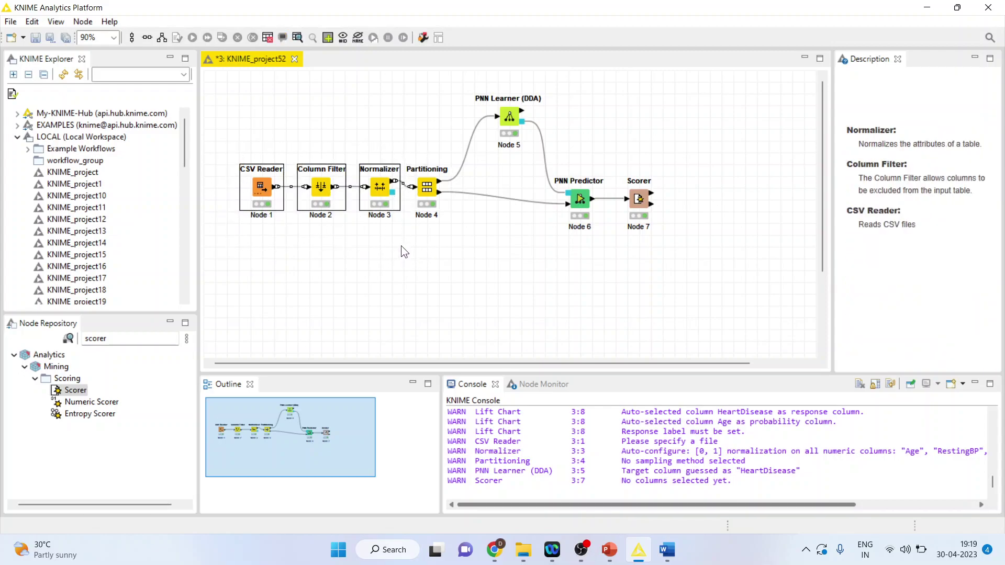
pyautogui.rightClick(368, 212)
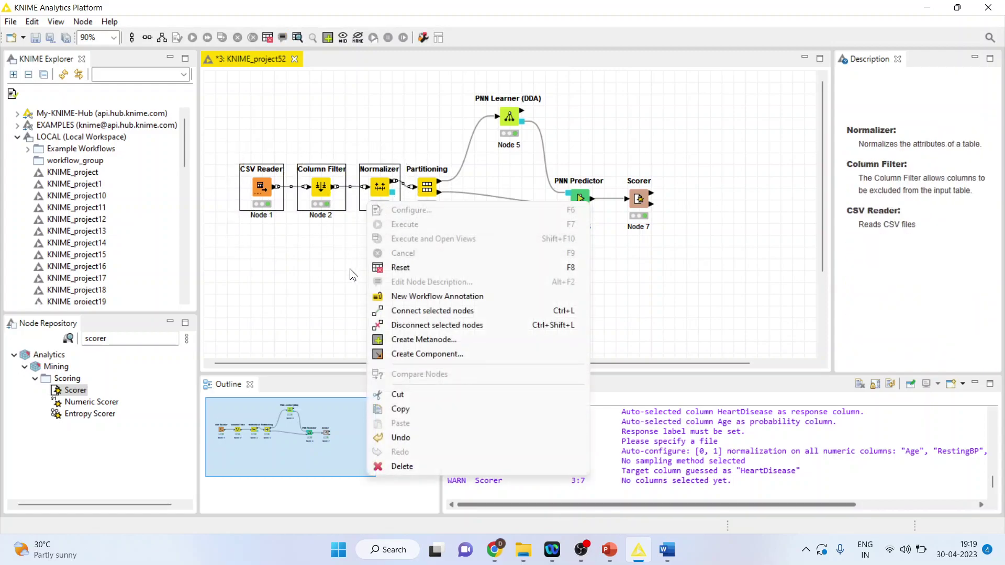
pyautogui.click(404, 413)
pyautogui.click(286, 309)
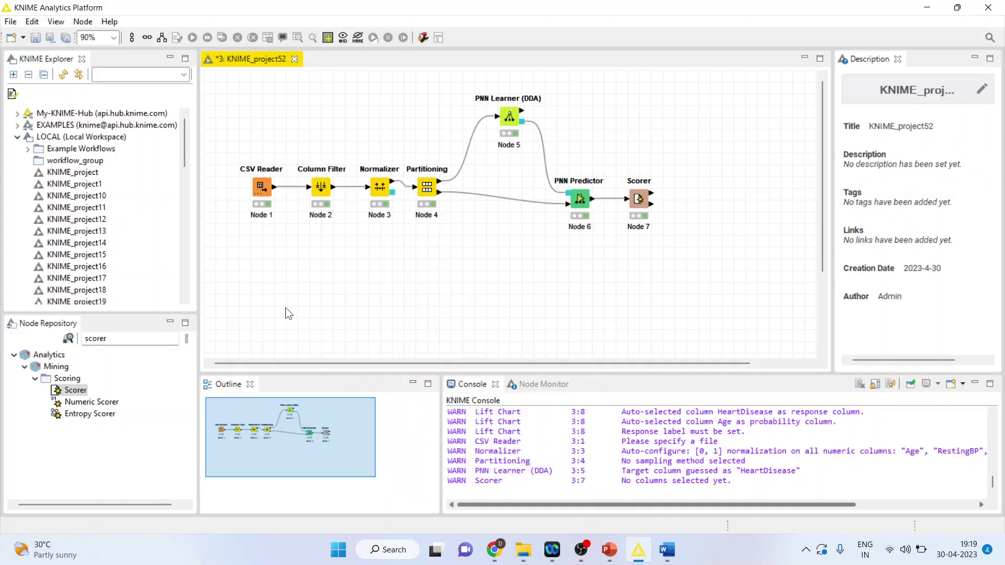
pyautogui.hotkey('ctrl', 'v')
# Arrange the copied CSV Reader, Column Filter and Normalizer in a spaced row below the original branch
pyautogui.click(335, 261)
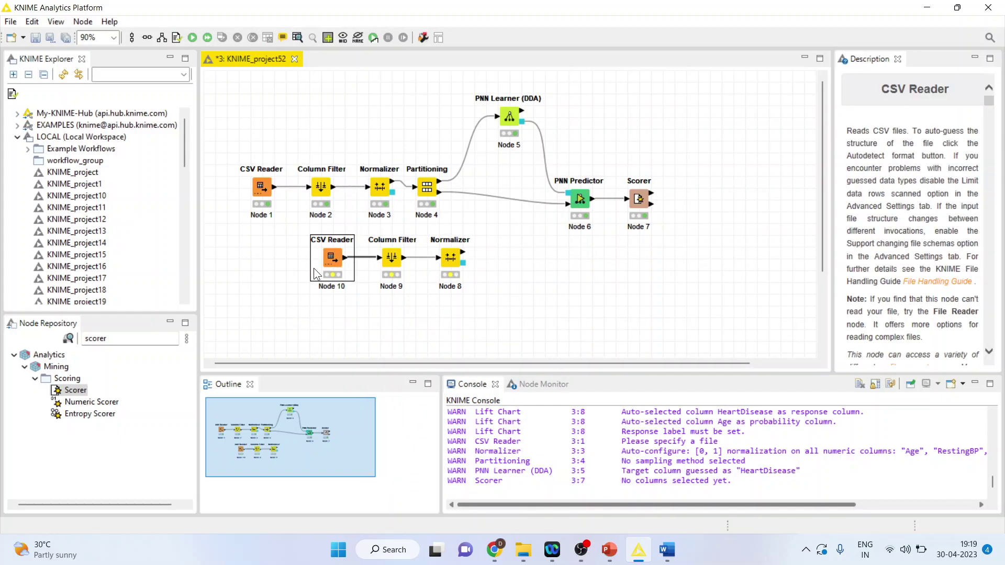
pyautogui.moveTo(335, 261); pyautogui.dragTo(313, 273)
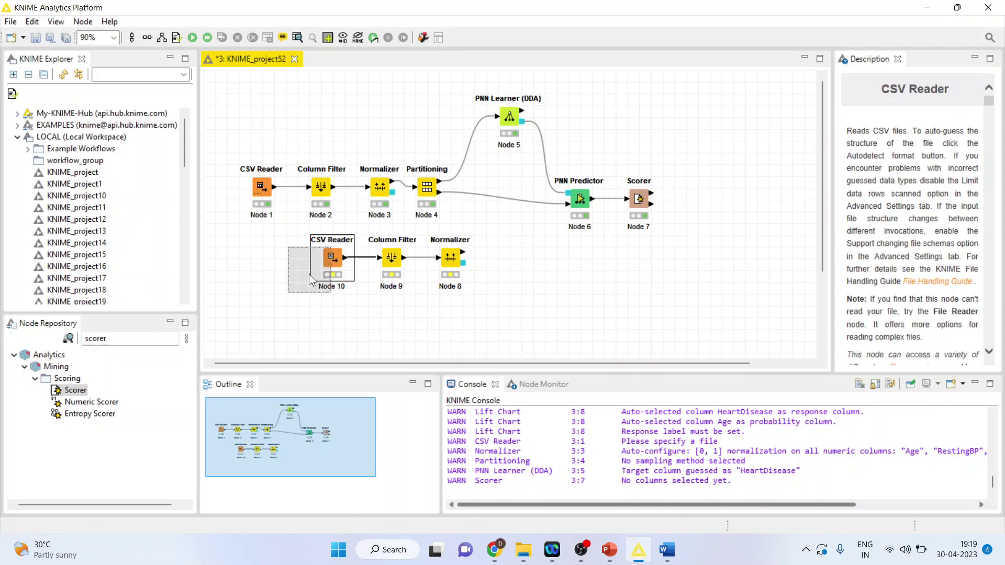
pyautogui.moveTo(260, 296); pyautogui.dragTo(260, 296)
pyautogui.moveTo(399, 256); pyautogui.dragTo(347, 291)
pyautogui.moveTo(451, 258); pyautogui.dragTo(428, 294)
# Set the copied CSV Reader's input file to heart1(test).csv and execute the copied nodes
pyautogui.doubleClick(266, 298)
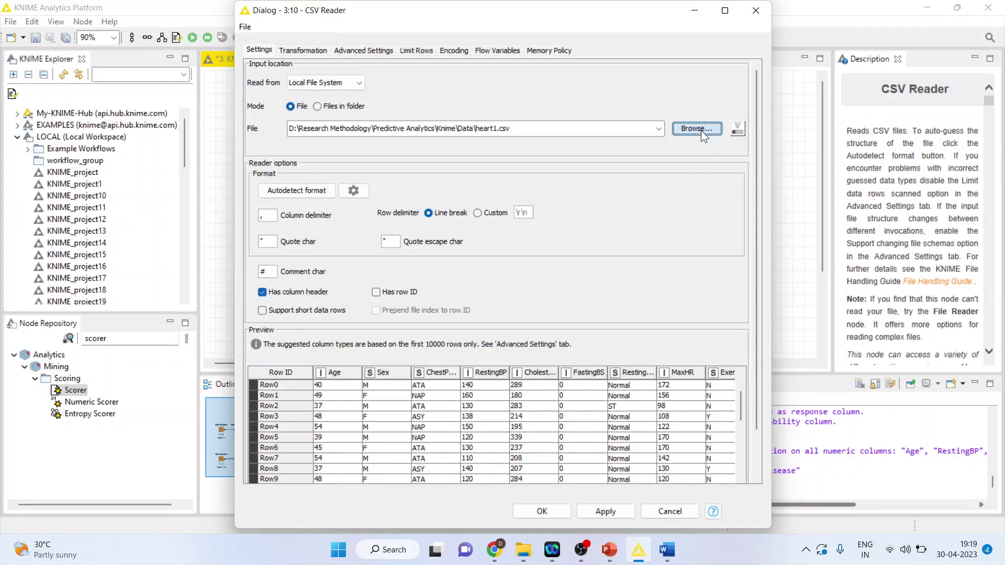
pyautogui.click(701, 130)
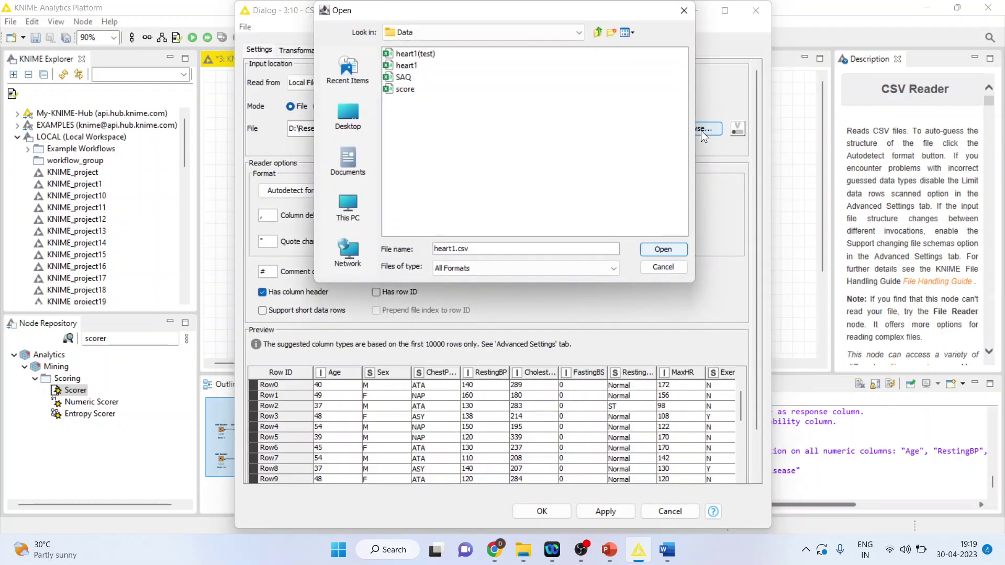
pyautogui.click(422, 54)
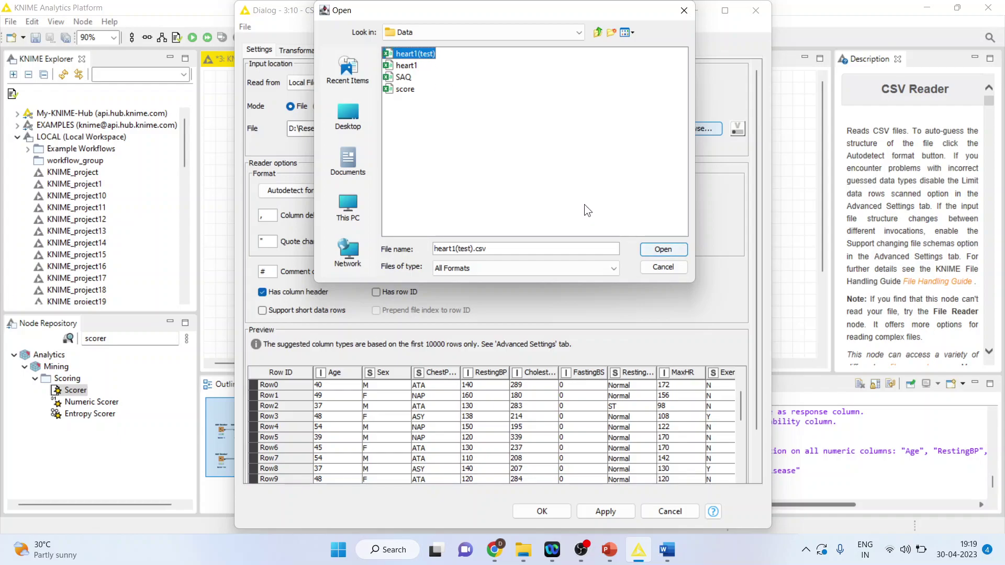
pyautogui.click(658, 250)
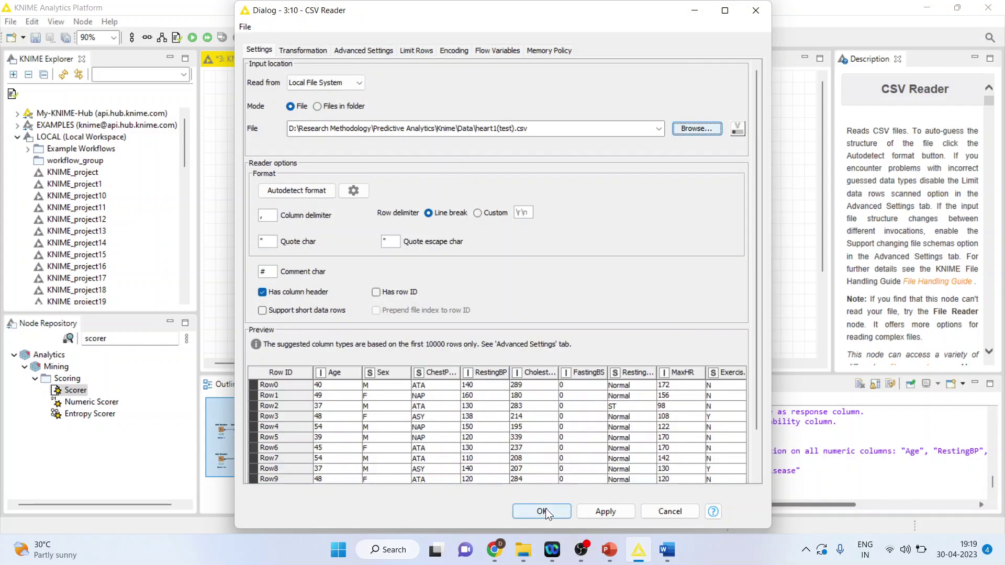
pyautogui.click(542, 511)
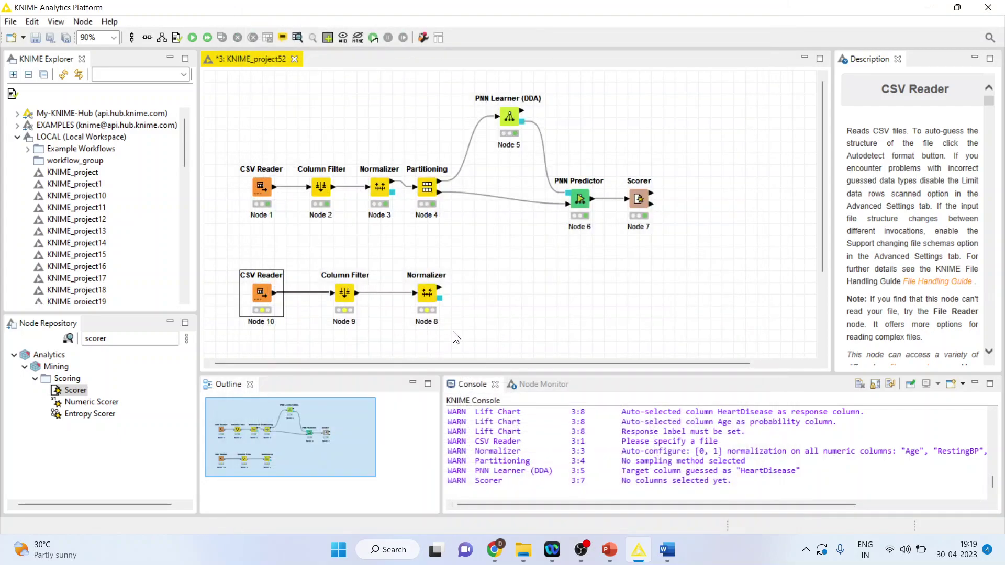
pyautogui.click(207, 38)
# Duplicate the PNN Predictor node and place the copy in the lower row, beyond the copied Normalizer
pyautogui.click(509, 117)
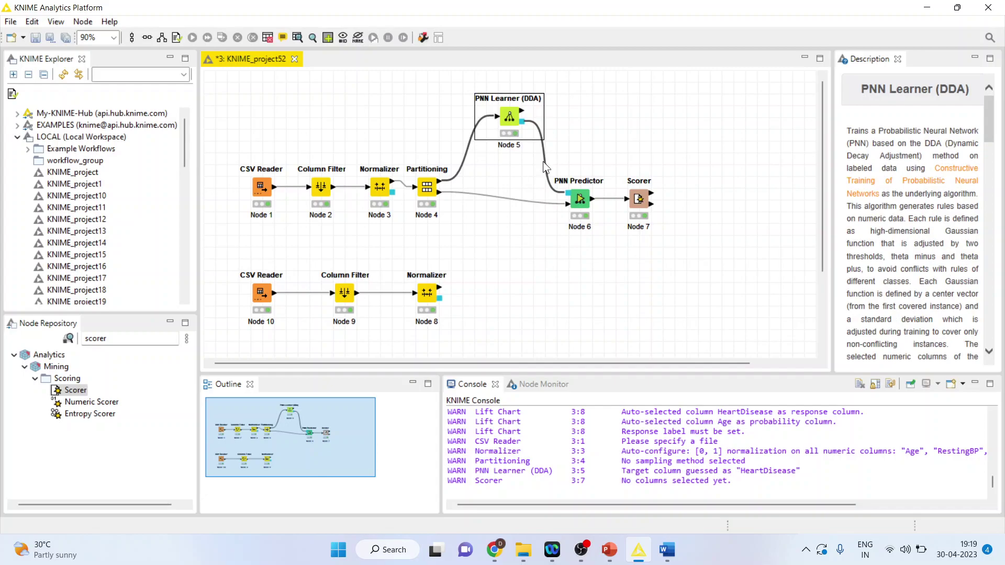
pyautogui.click(577, 205)
pyautogui.rightClick(577, 205)
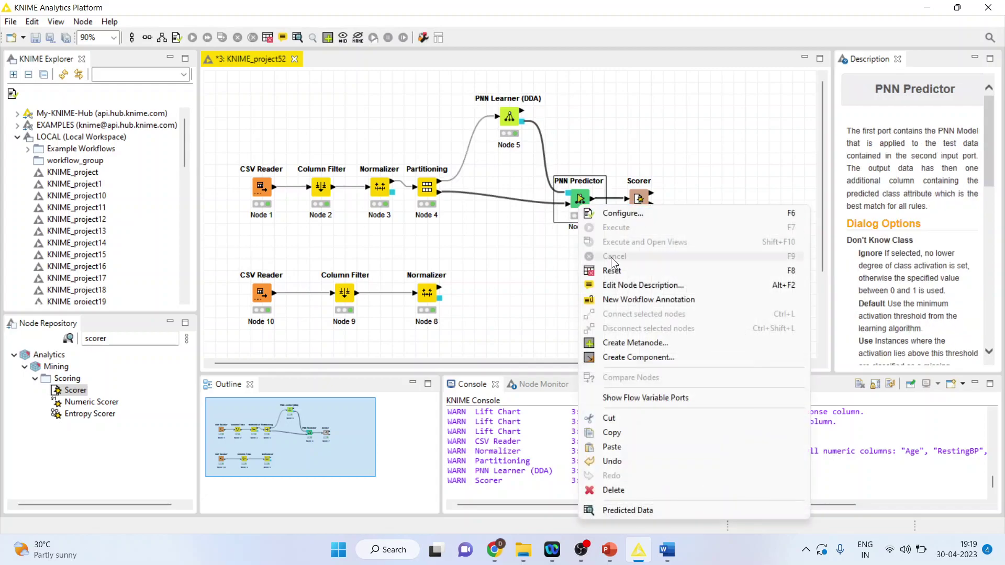
pyautogui.click(635, 434)
pyautogui.click(551, 290)
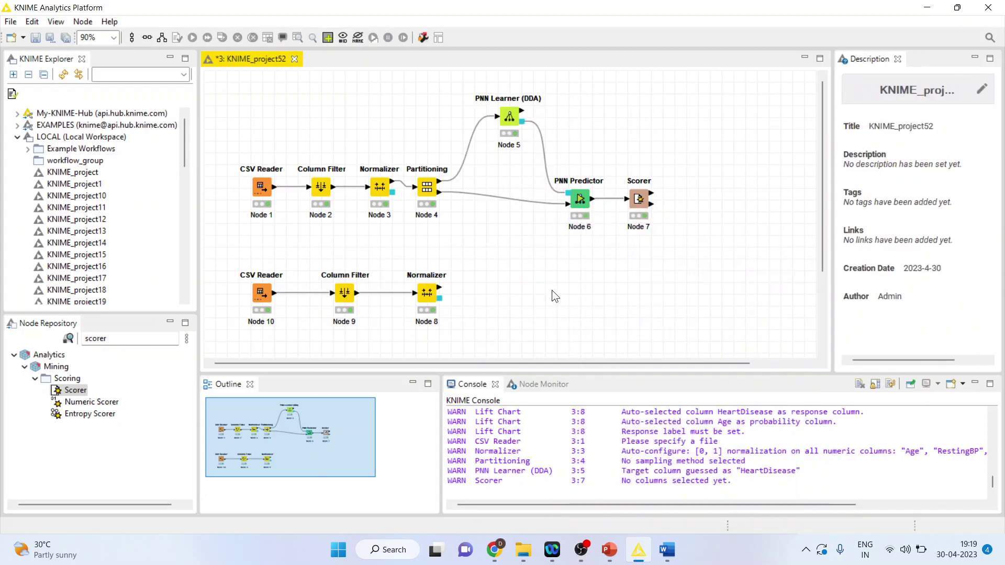
pyautogui.hotkey('ctrl', 'v')
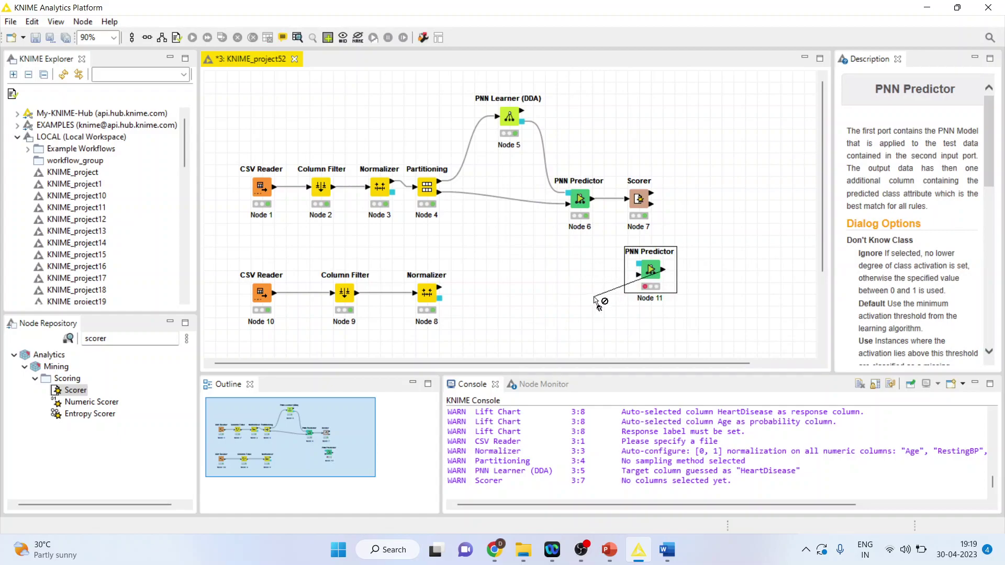
pyautogui.moveTo(644, 274); pyautogui.dragTo(580, 297)
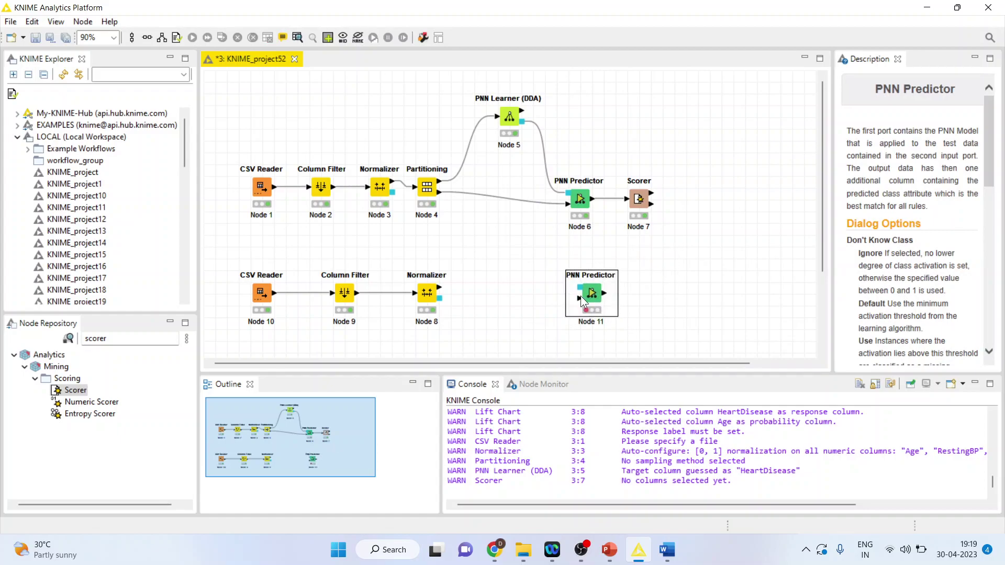
# Connect the copied Normalizer's table output and the PNN Learner's model output to the copied PNN Predictor
pyautogui.moveTo(522, 111); pyautogui.dragTo(581, 299)
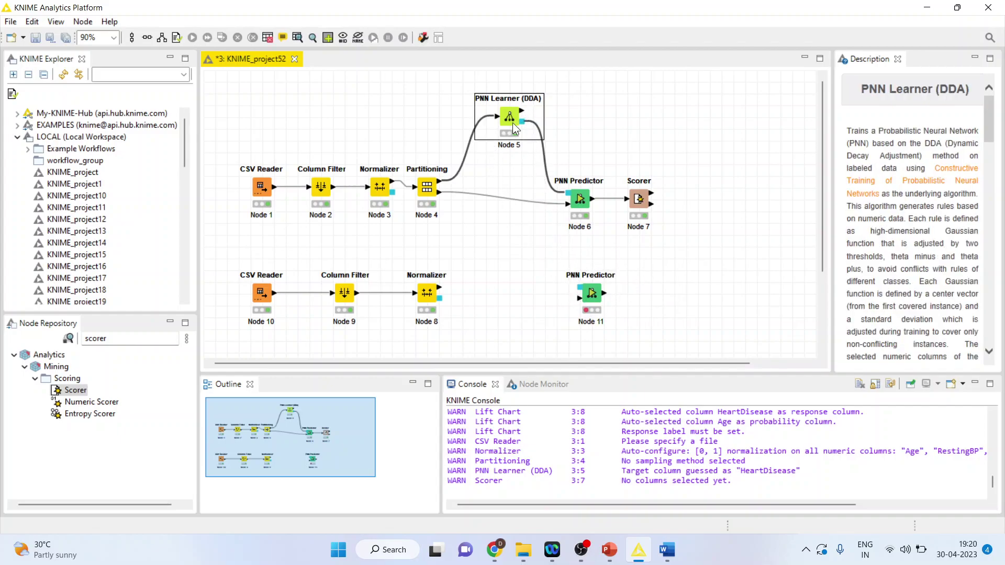
pyautogui.moveTo(521, 113); pyautogui.dragTo(567, 296)
pyautogui.moveTo(441, 289); pyautogui.dragTo(584, 299)
pyautogui.moveTo(522, 121); pyautogui.dragTo(581, 295)
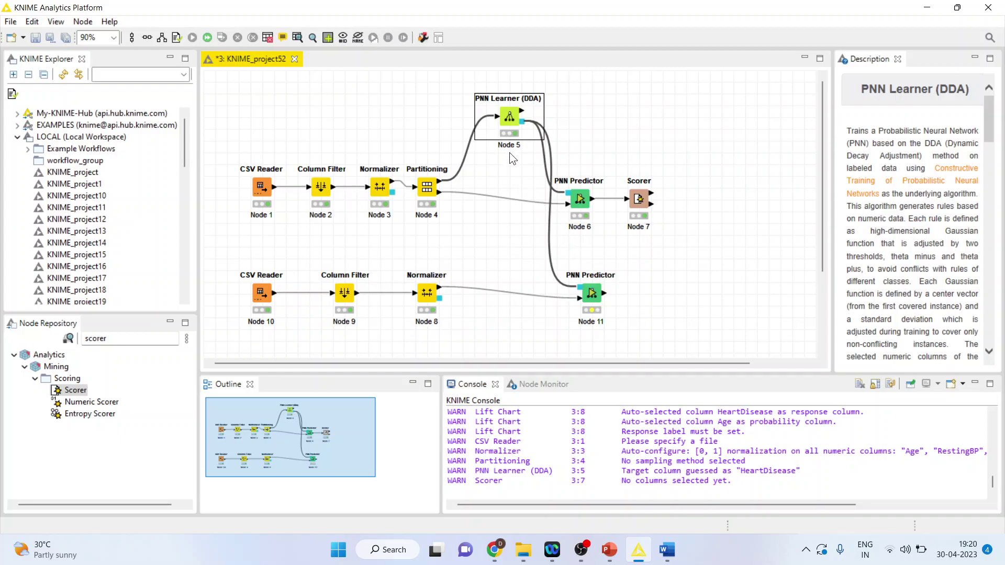
# Check the copied PNN Predictor's options without changing them and execute the node
pyautogui.doubleClick(595, 294)
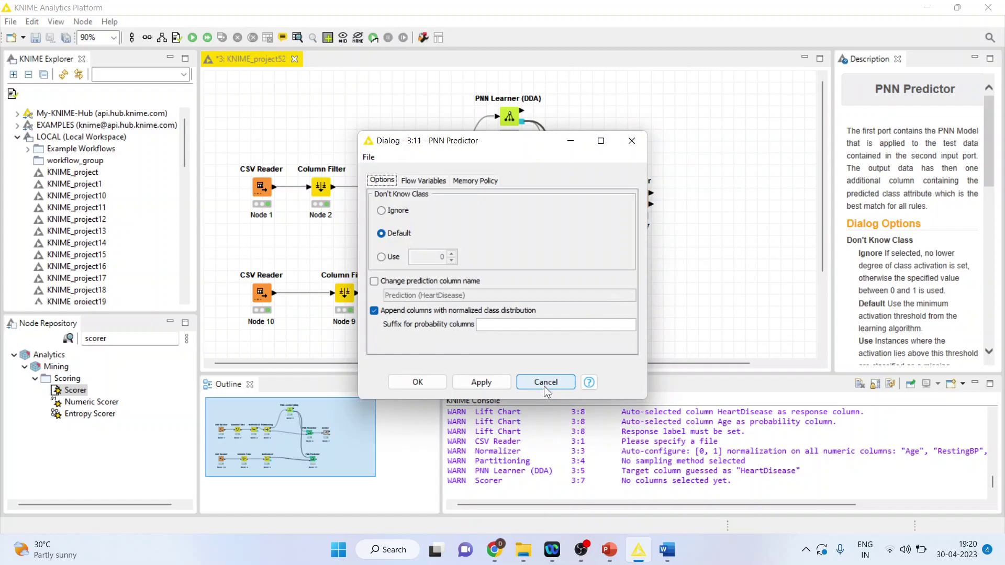
pyautogui.click(544, 385)
pyautogui.rightClick(589, 298)
pyautogui.click(638, 241)
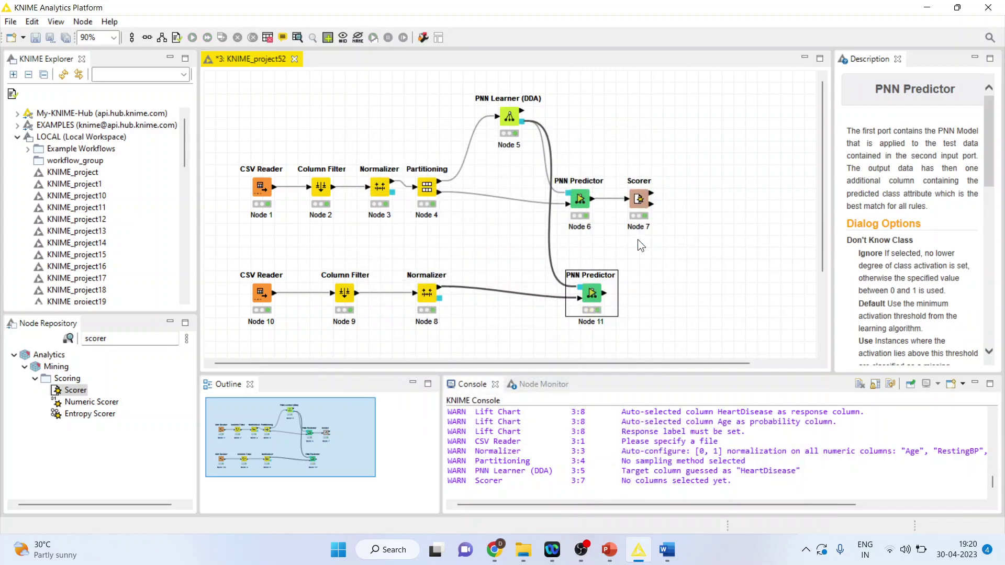
# Inspect the copied PNN Predictor's predicted data, comparing the Prediction (HeartDisease) column with the actual HeartDisease column
pyautogui.rightClick(599, 302)
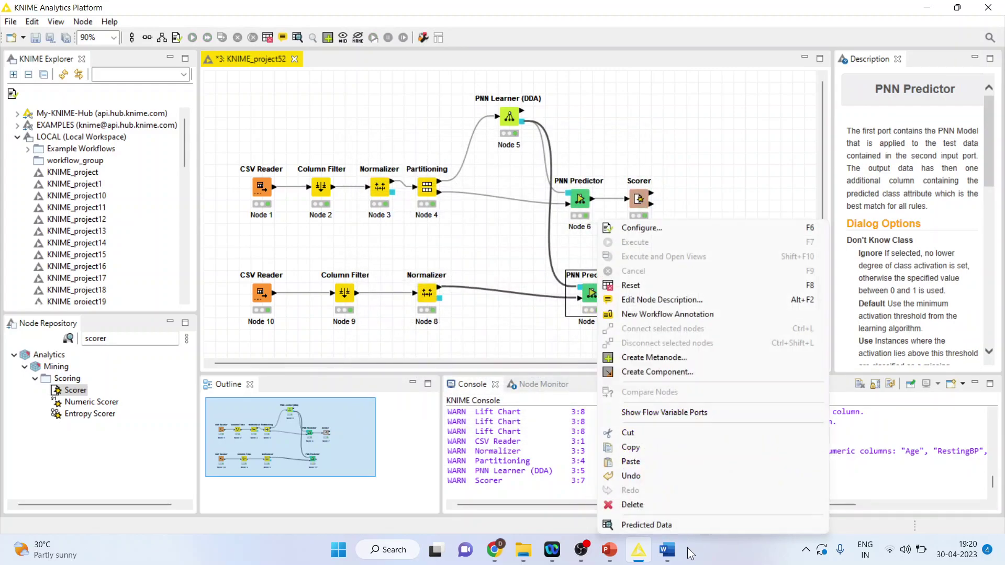
pyautogui.click(691, 526)
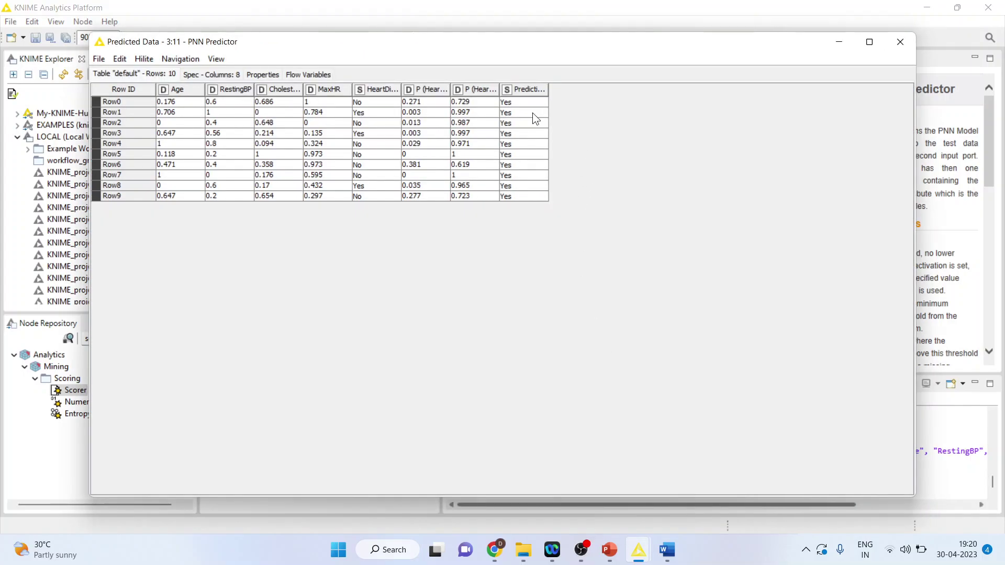
pyautogui.moveTo(529, 106); pyautogui.dragTo(540, 194)
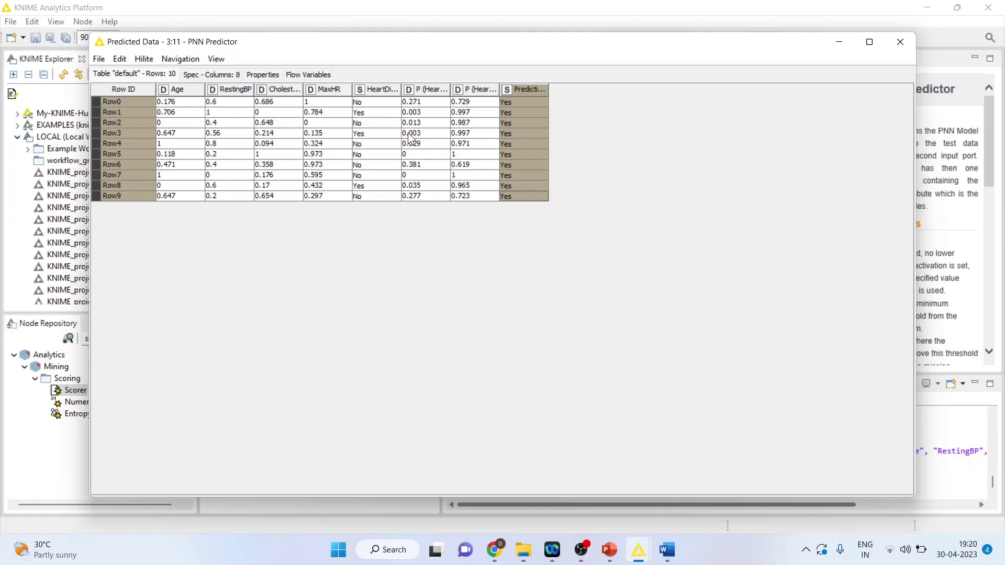
pyautogui.moveTo(386, 105); pyautogui.dragTo(377, 196)
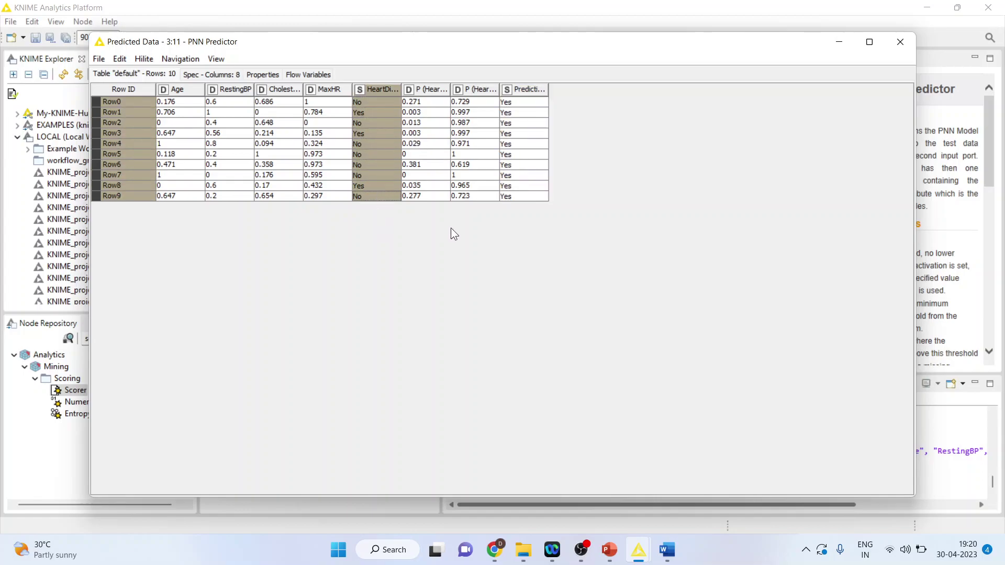
pyautogui.click(909, 45)
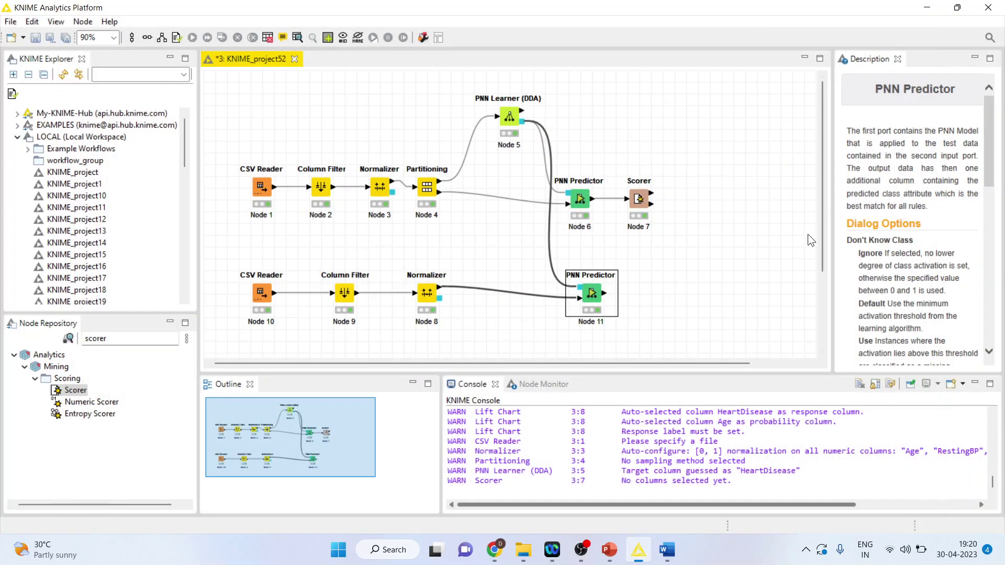
# Duplicate the Scorer node, place the copy after the lower PNN Predictor and connect it to that predictor's output
pyautogui.click(644, 210)
pyautogui.rightClick(641, 205)
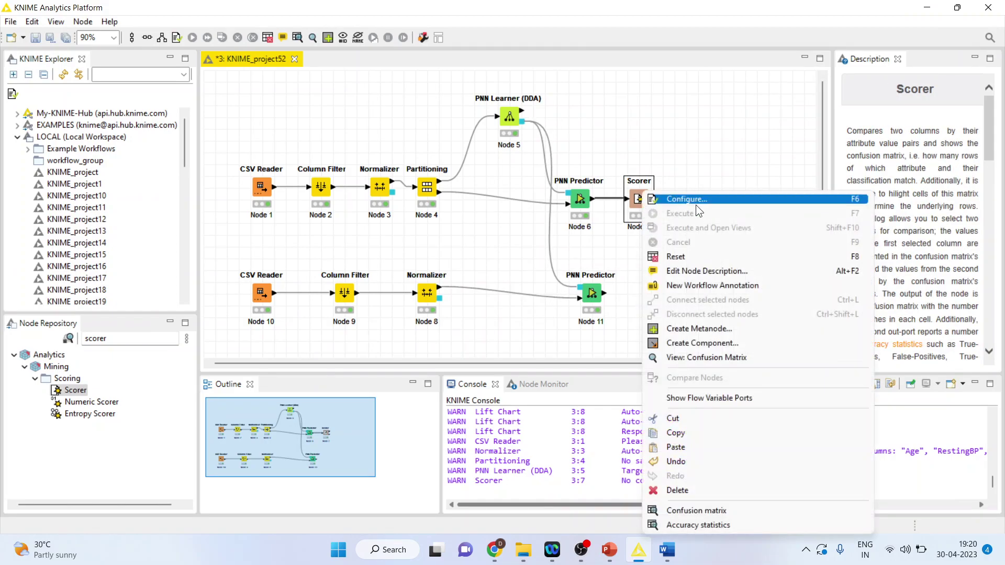
pyautogui.click(718, 433)
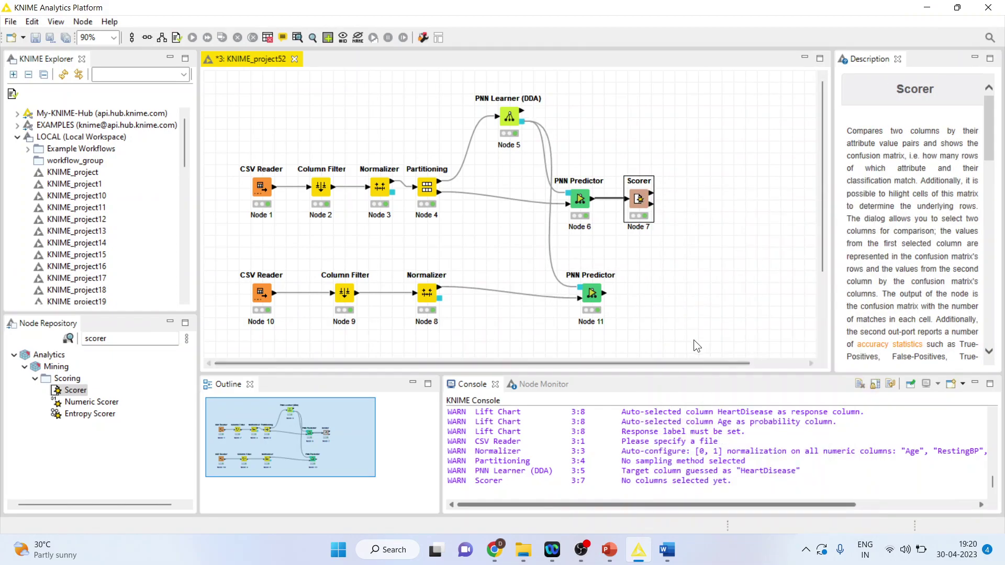
pyautogui.click(693, 342)
pyautogui.hotkey('ctrl', 'v')
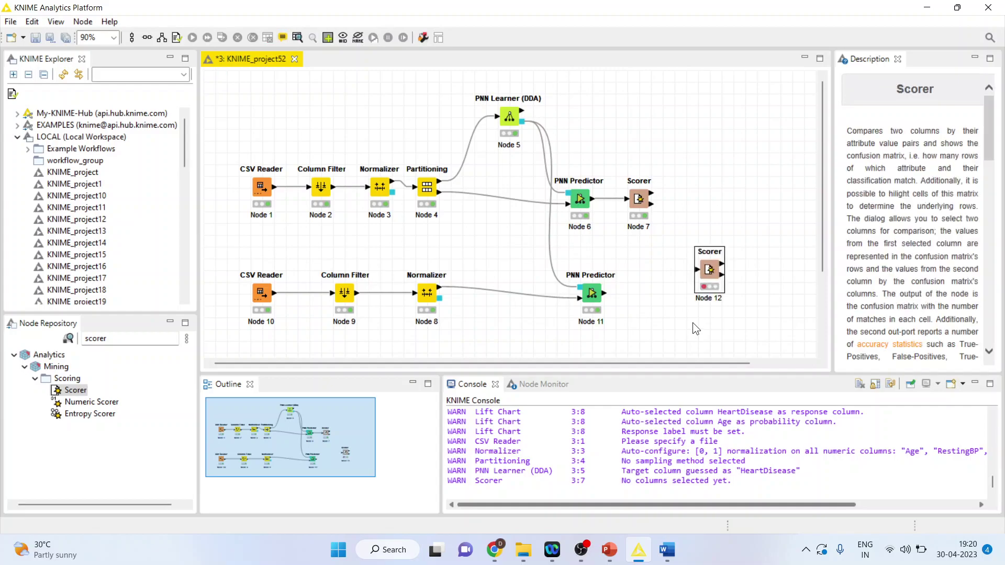
pyautogui.moveTo(664, 294)
pyautogui.mouseDown()
pyautogui.moveTo(609, 293)
pyautogui.moveTo(661, 294)
pyautogui.mouseUp()
# Accept HeartDisease as first column and Prediction (HeartDisease) as second column in the copied Scorer, and execute it
pyautogui.rightClick(663, 296)
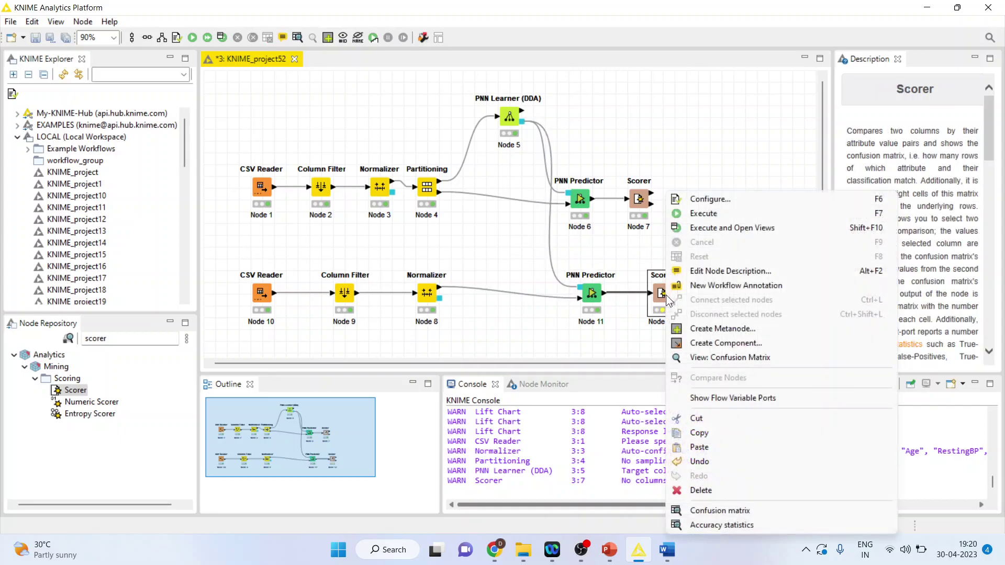
pyautogui.click(711, 205)
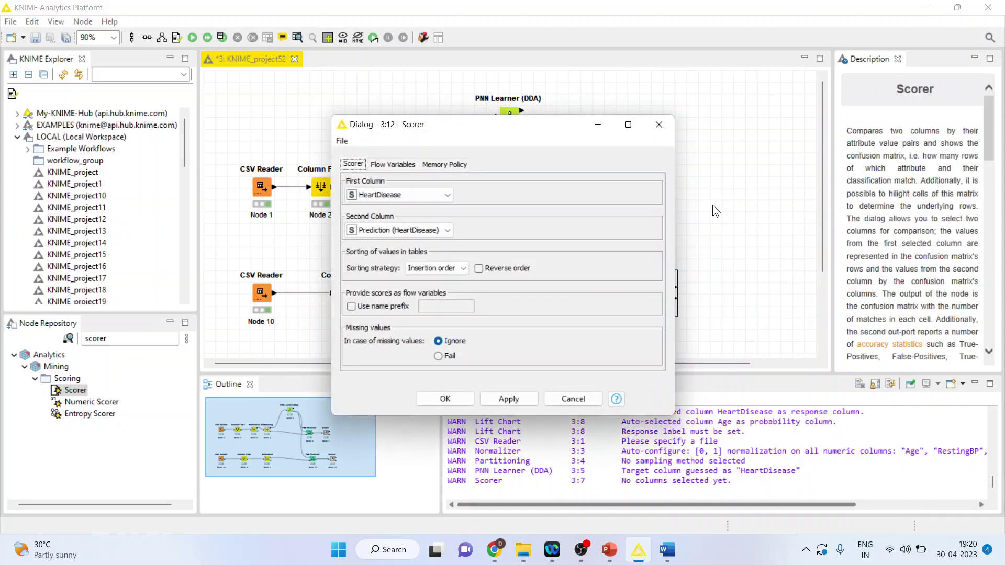
pyautogui.click(463, 401)
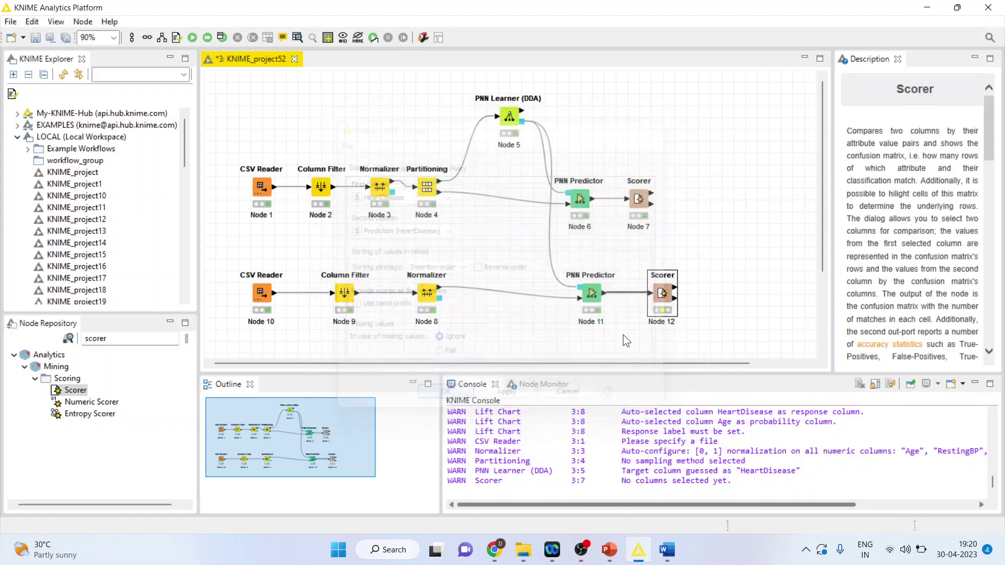
pyautogui.rightClick(658, 297)
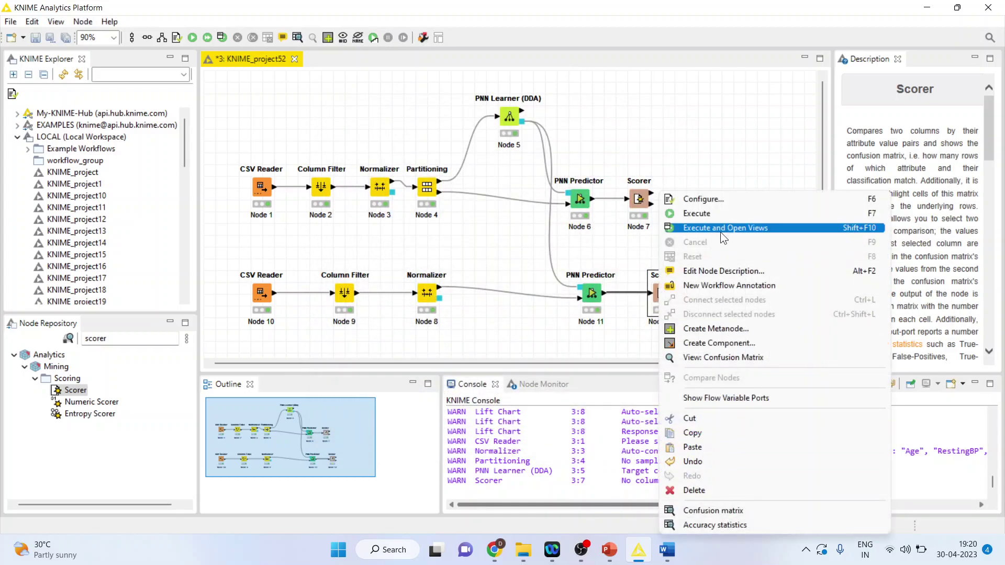
pyautogui.click(719, 214)
# View the copied Scorer's confusion matrix to examine the accuracy on the test file
pyautogui.rightClick(661, 288)
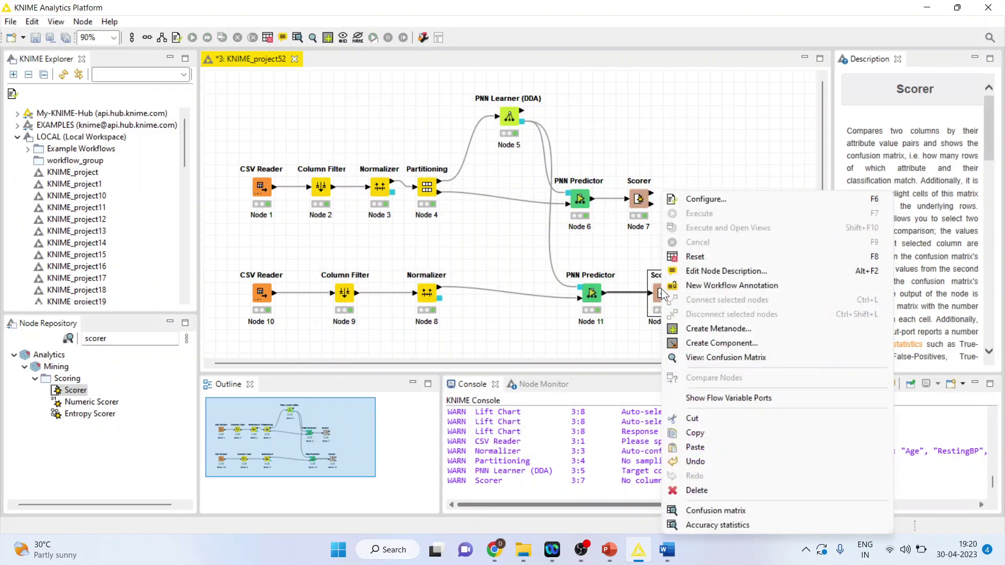
pyautogui.click(718, 355)
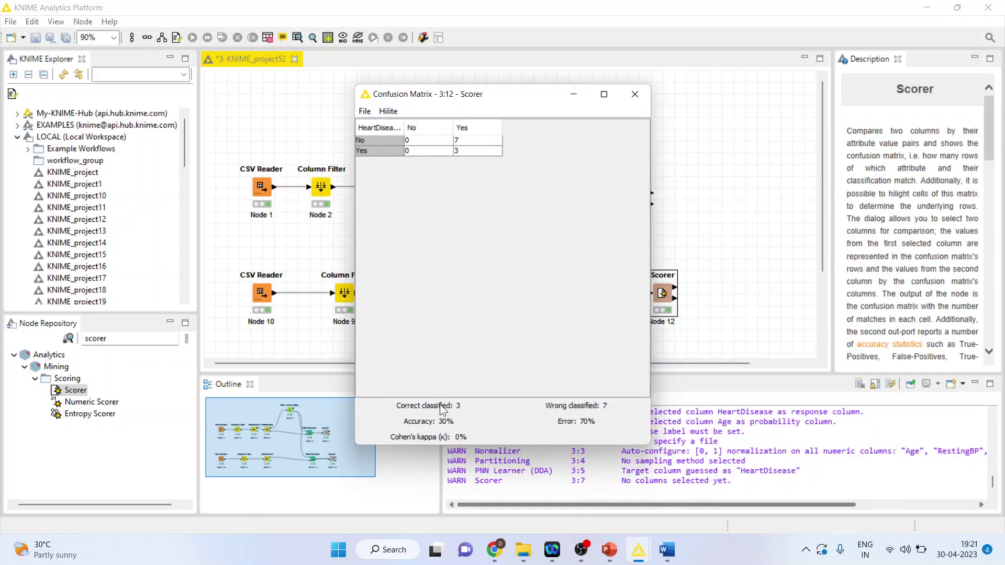
# Close the confusion matrix and review the included and excluded columns in the lower Column Filter's configuration
pyautogui.click(636, 95)
pyautogui.click(356, 302)
pyautogui.rightClick(355, 302)
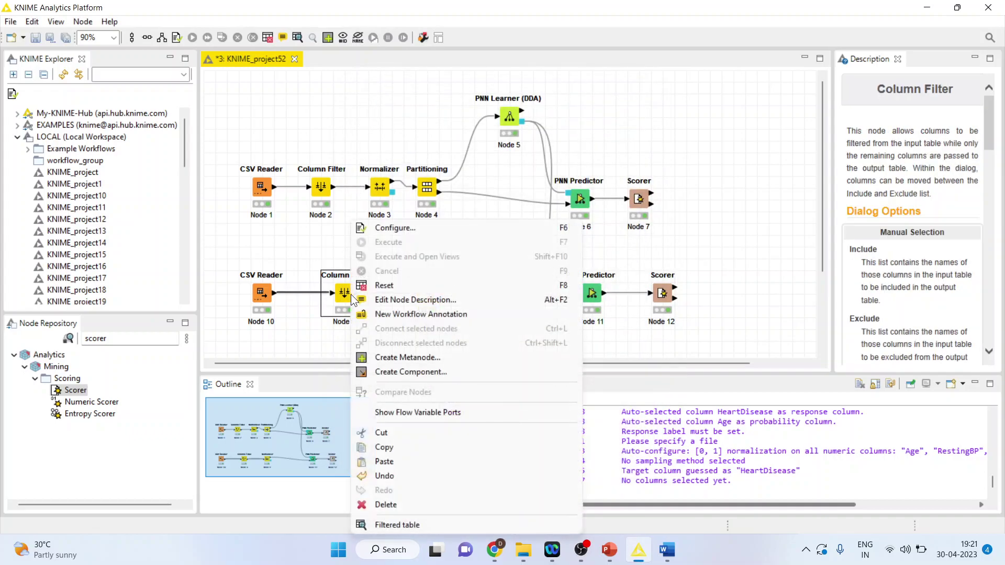
pyautogui.click(394, 227)
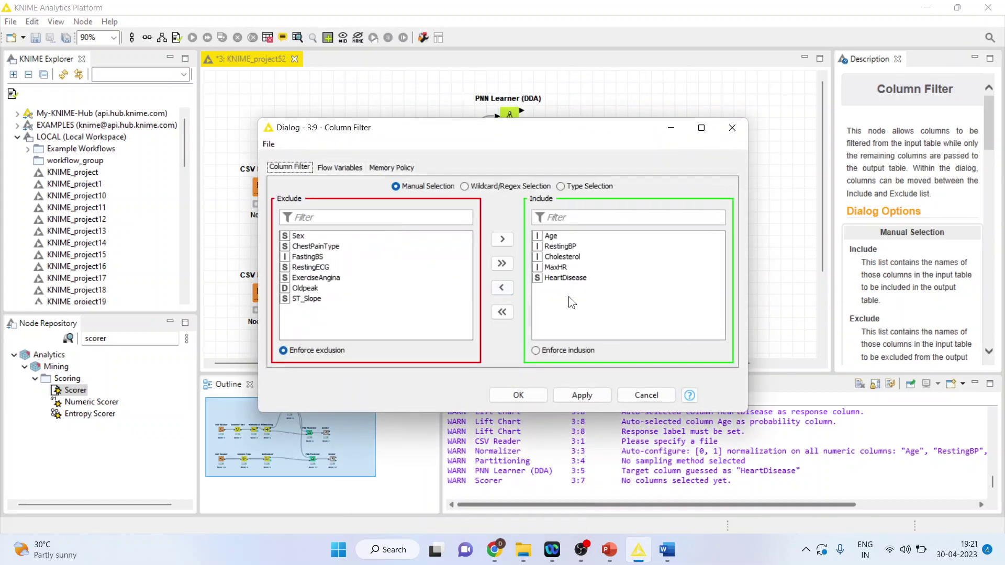
pyautogui.click(557, 396)
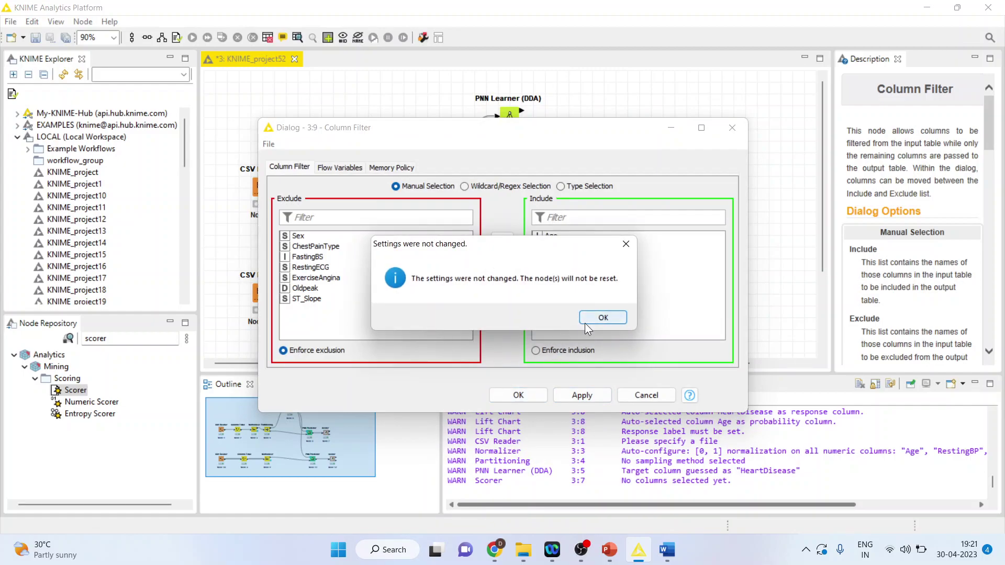
pyautogui.click(585, 320)
# Review the lower Normalizer's configuration, checking its included columns and normalization method, and leave the settings as they are
pyautogui.click(424, 294)
pyautogui.rightClick(426, 291)
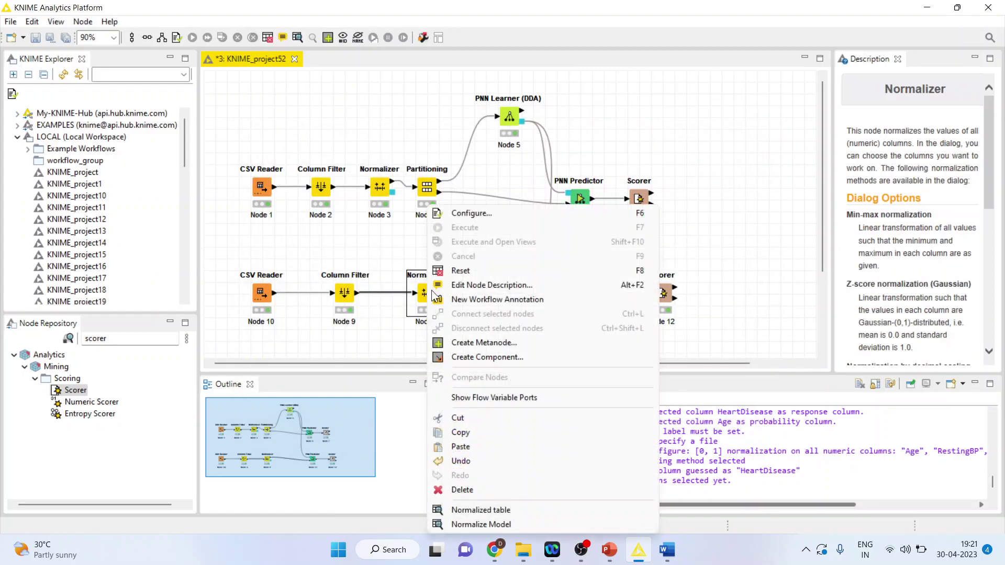
pyautogui.click(477, 215)
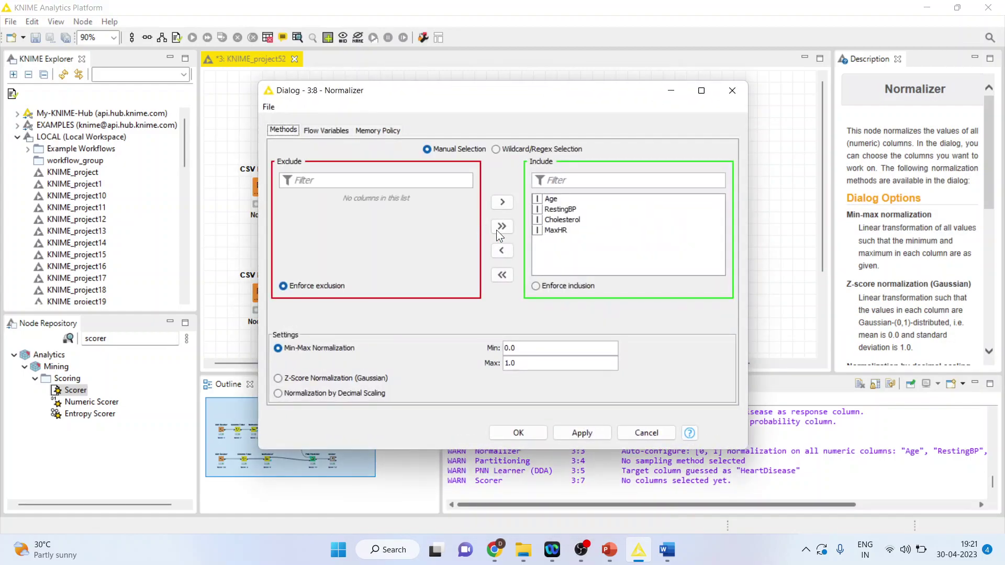
pyautogui.click(532, 431)
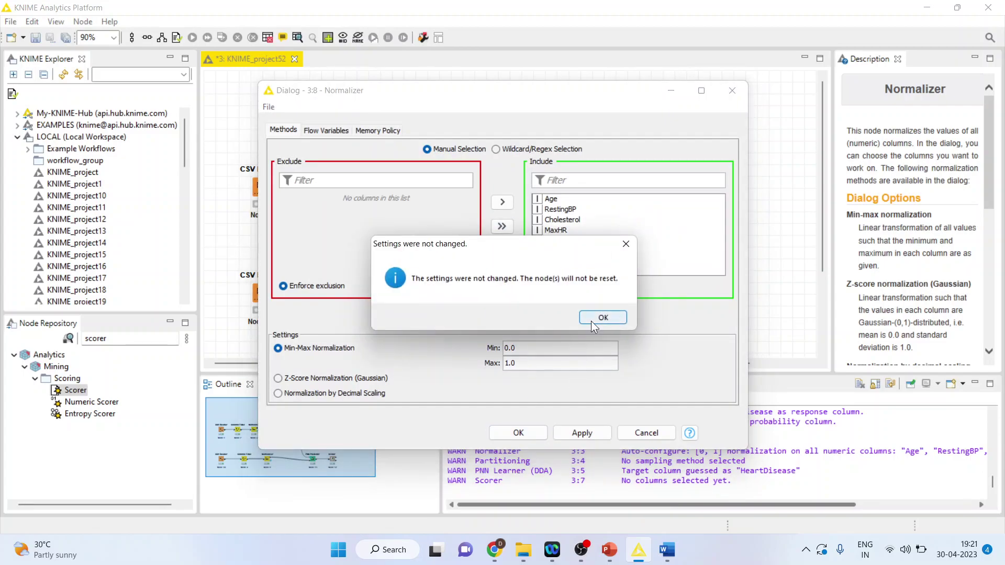
pyautogui.click(591, 319)
# Reopen the lower Scorer's confusion matrix view to examine the test file's classification accuracy and error, and close it
pyautogui.click(597, 299)
pyautogui.rightClick(598, 300)
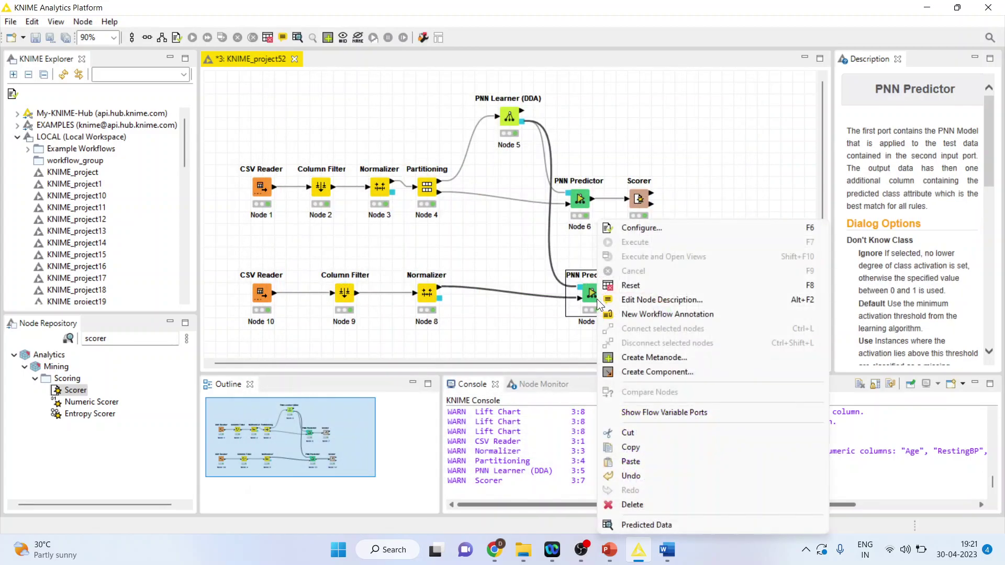
pyautogui.click(514, 322)
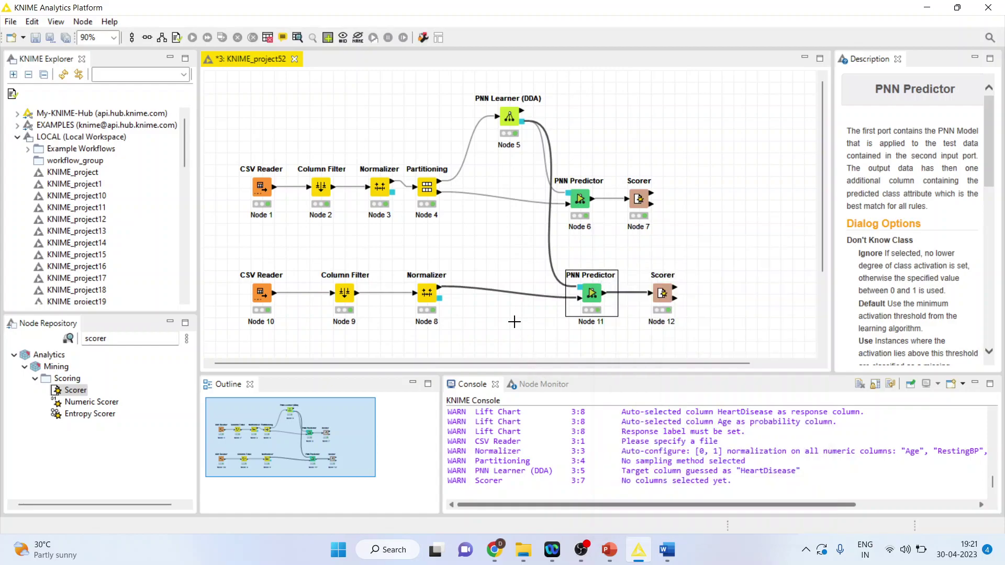
pyautogui.click(658, 301)
pyautogui.rightClick(658, 300)
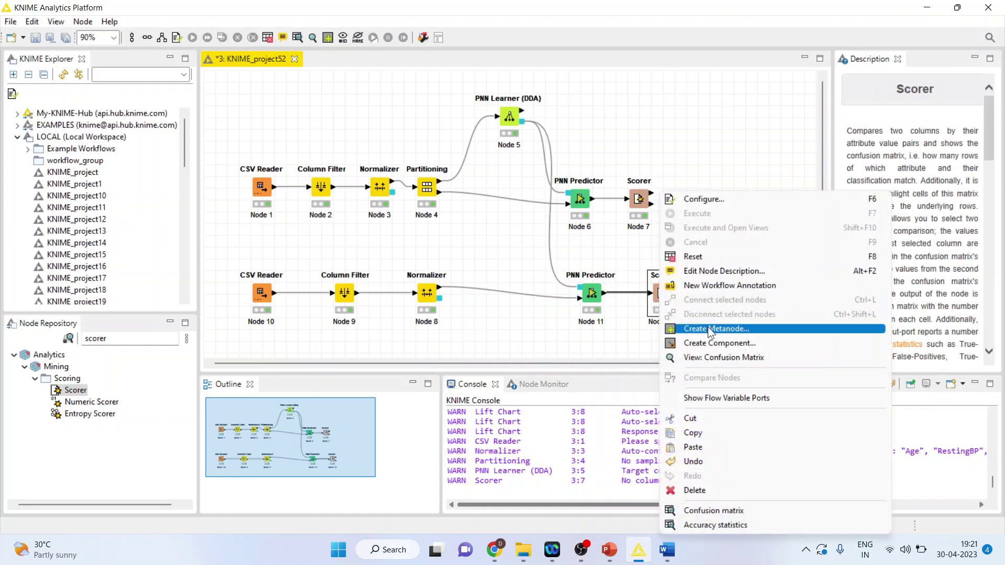
pyautogui.click(708, 358)
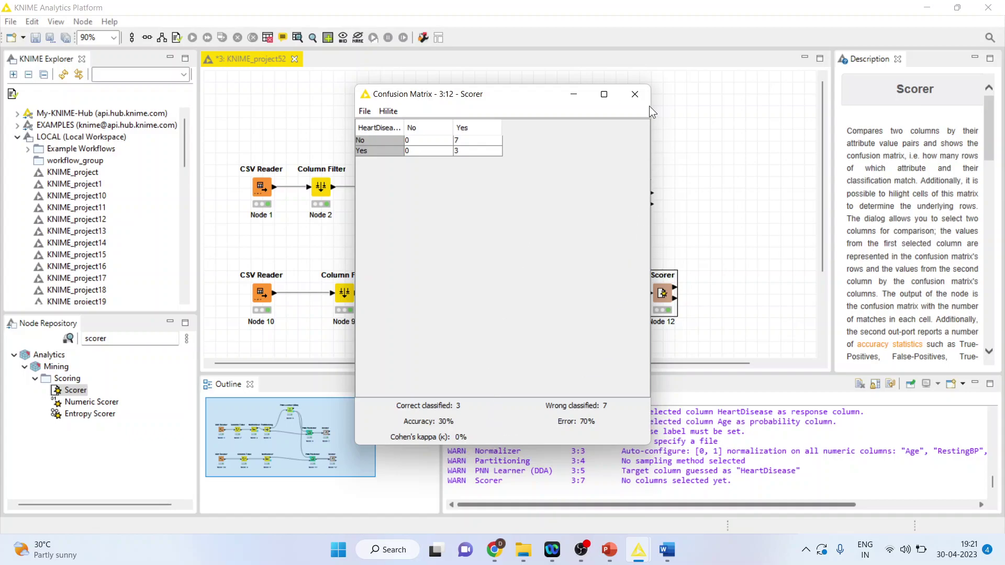
pyautogui.click(634, 94)
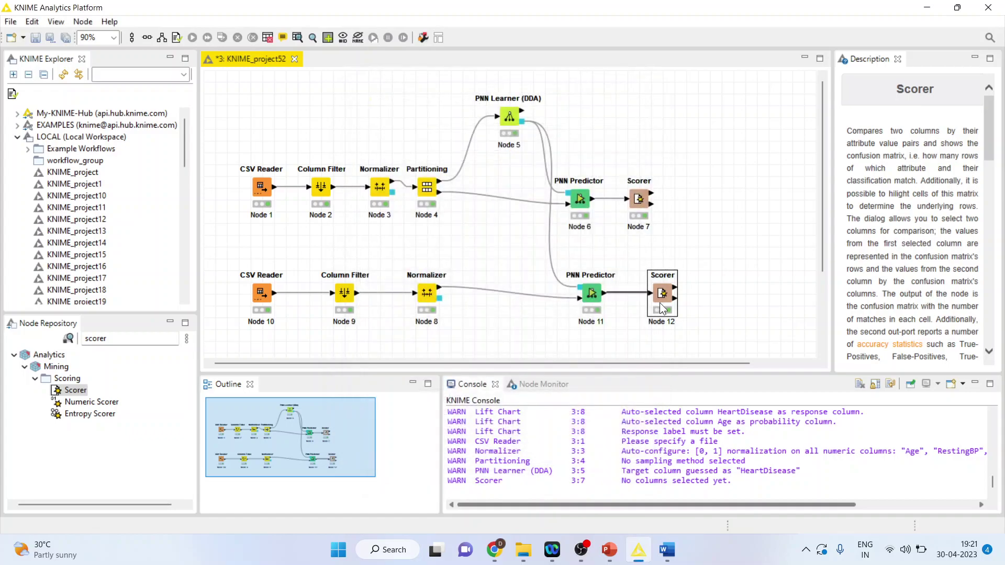
# Switch to the Probabilistic Neural Network presentation in PowerPoint and start the slide show from the Thank You slide
pyautogui.click(609, 550)
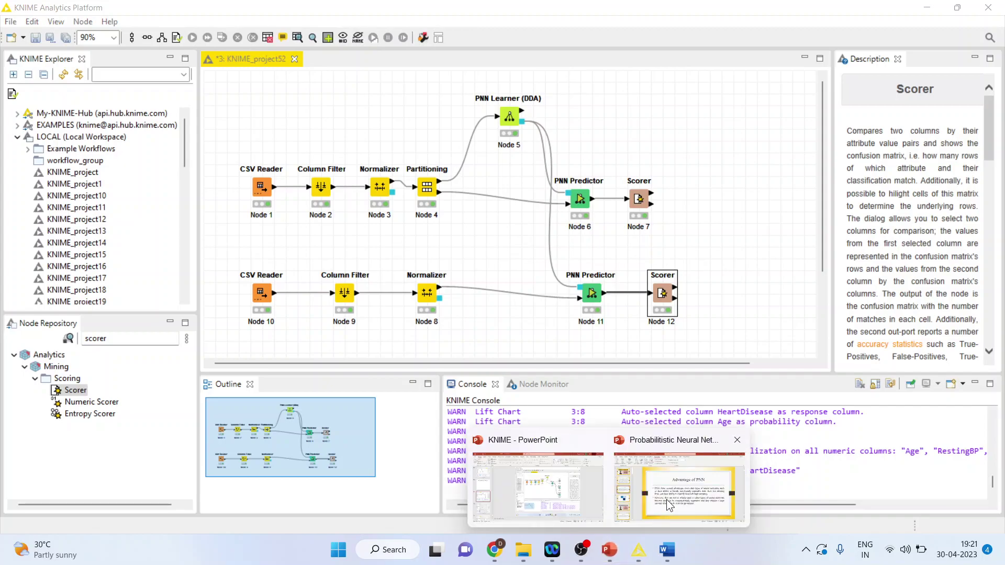
pyautogui.click(666, 499)
pyautogui.click(118, 421)
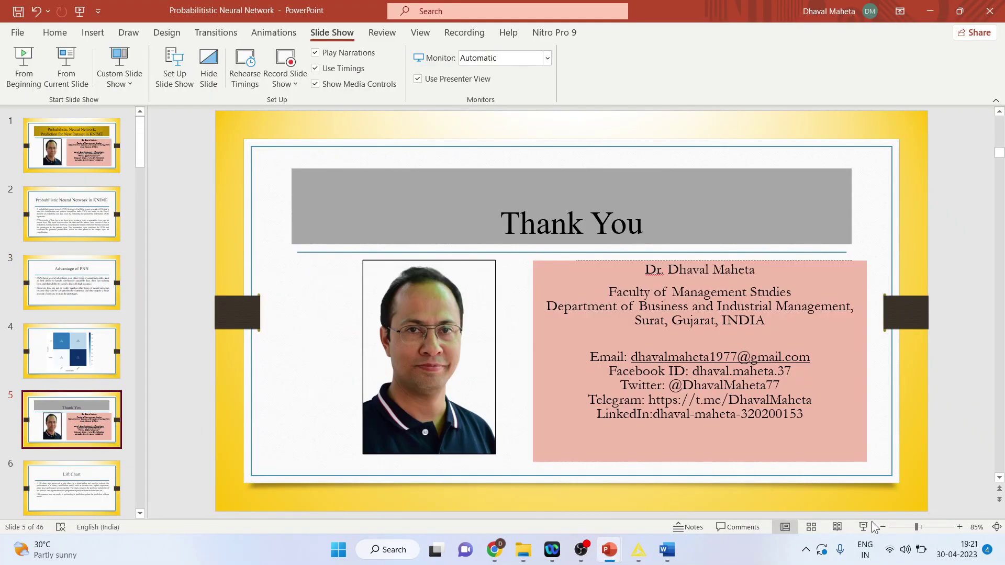
pyautogui.click(863, 526)
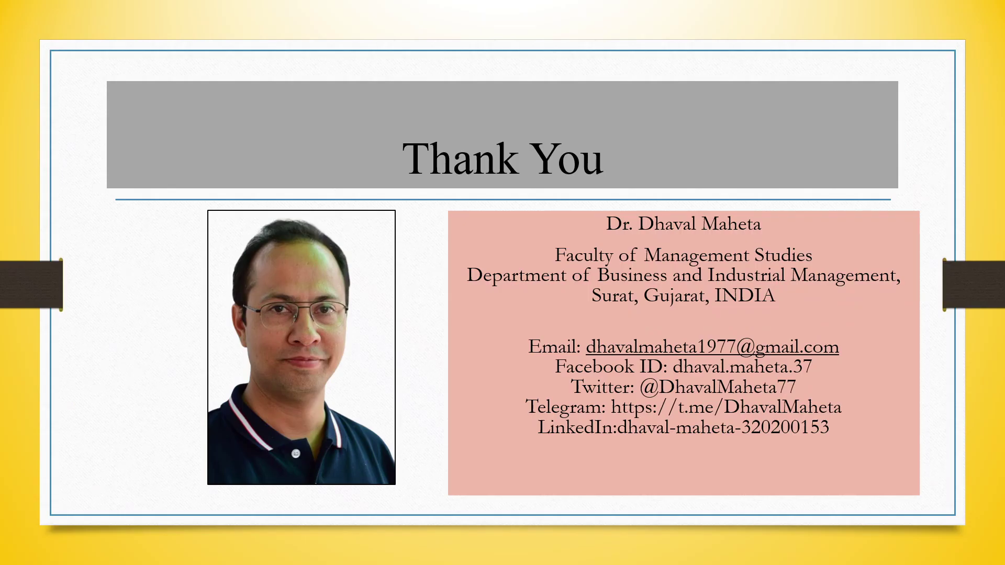